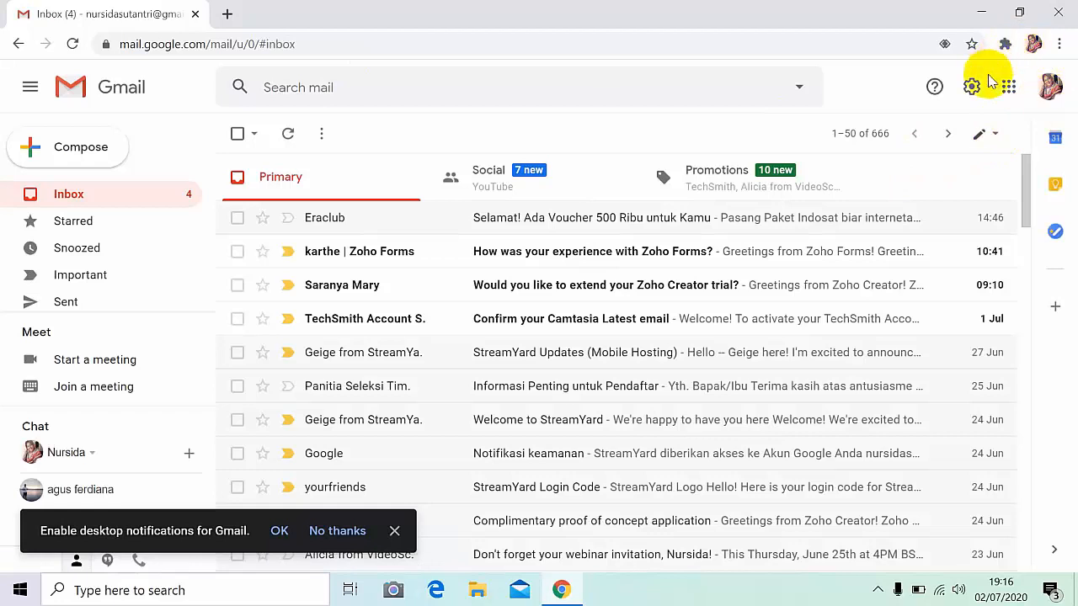
Step: Go from the Gmail inbox to Google Classroom through the Google apps list
left_click(1010, 91)
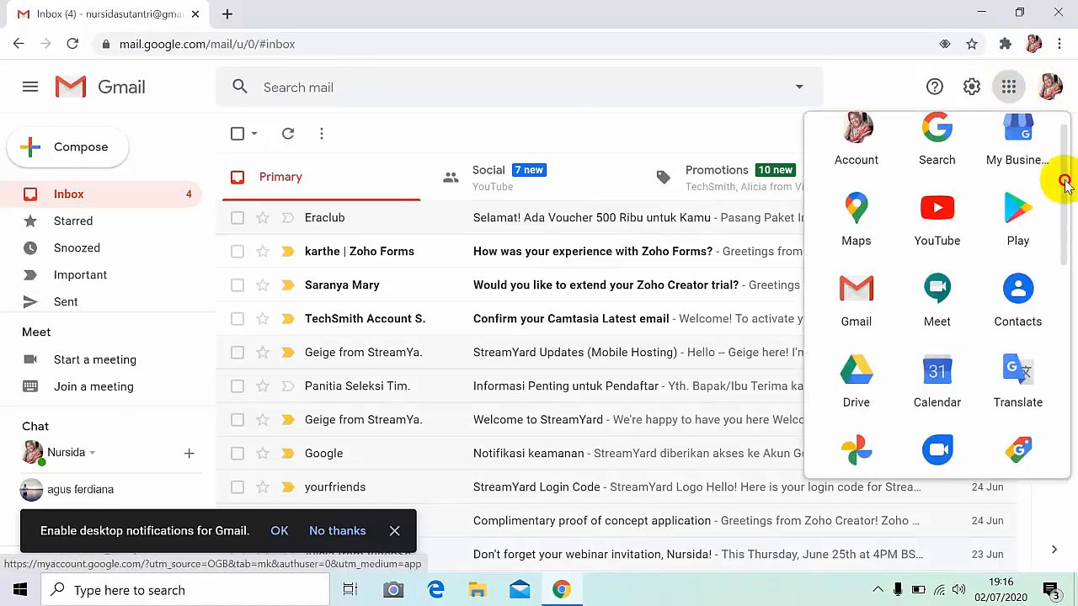
left_click_drag(1066, 183, 1068, 380)
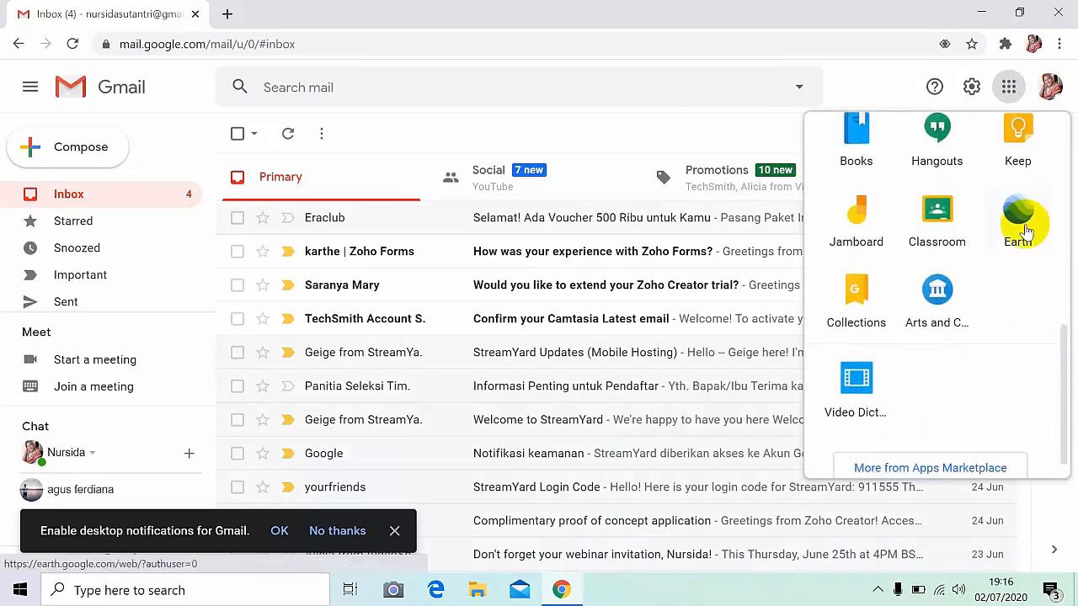
left_click(943, 217)
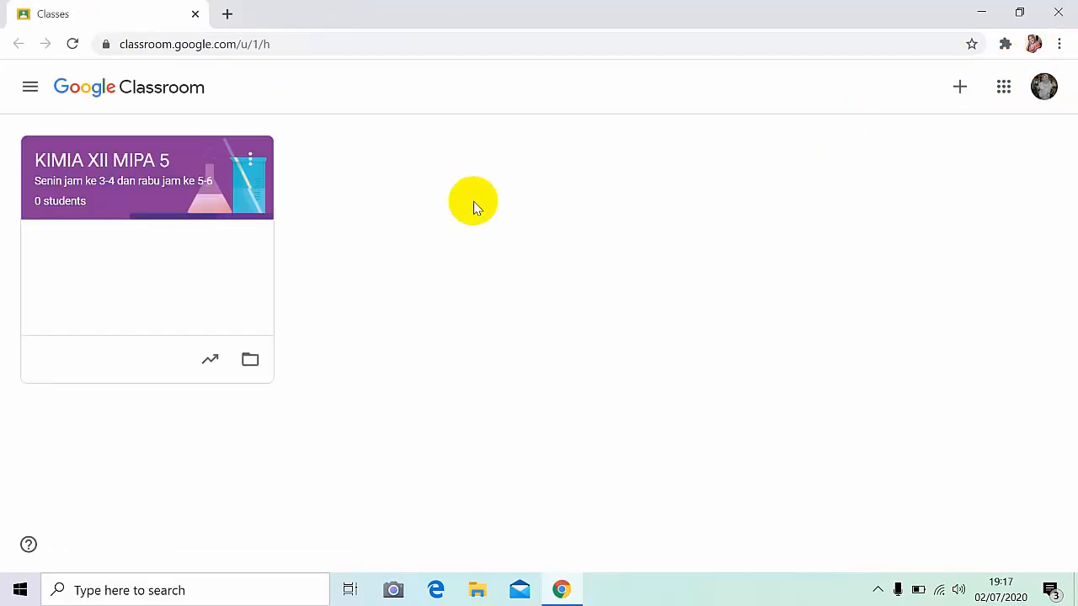
Step: Copy the KIMIA XII MIPA 5 class as "KIMIA XII MIPA 6" with the room set to "XII MIPA 6"
left_click(249, 166)
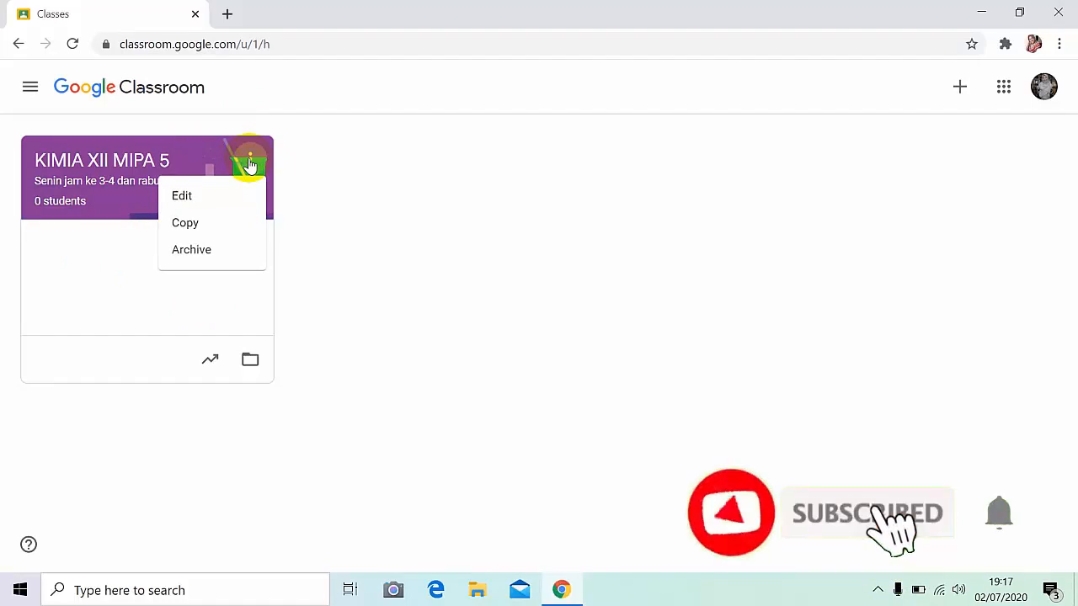
left_click(198, 225)
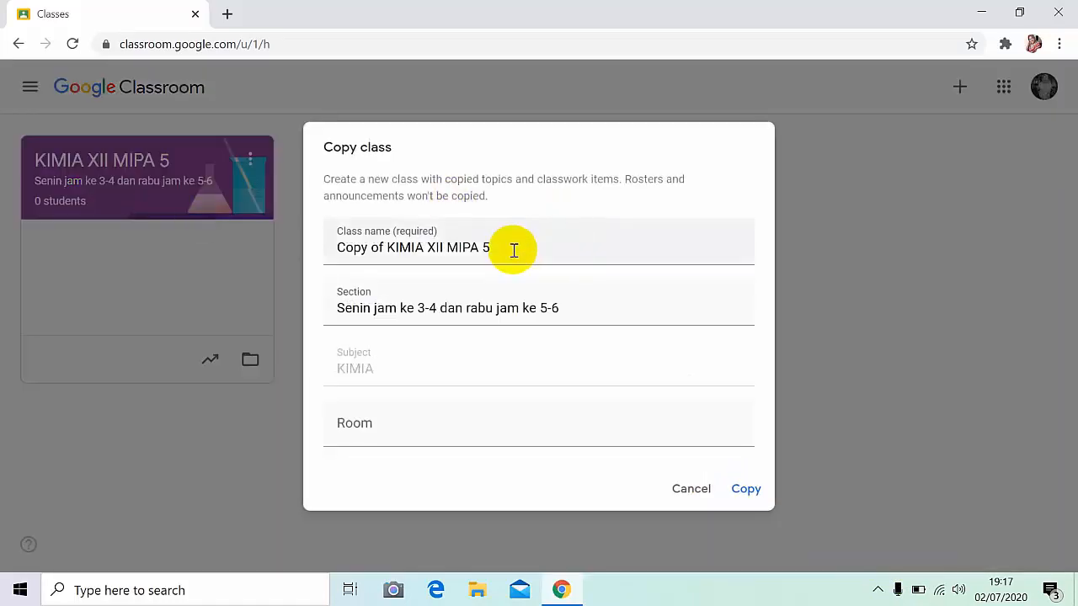
left_click(513, 250)
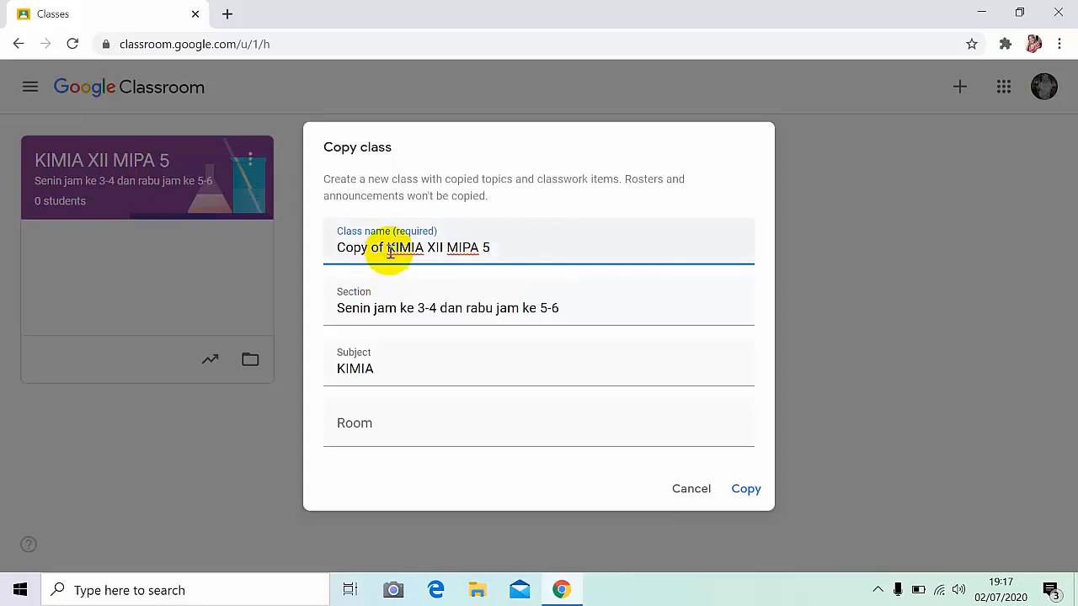
key("BackSpace")
key("BackSpace")
key("BackSpace")
key("BackSpace")
key("BackSpace")
key("BackSpace")
key("BackSpace")
key("BackSpace")
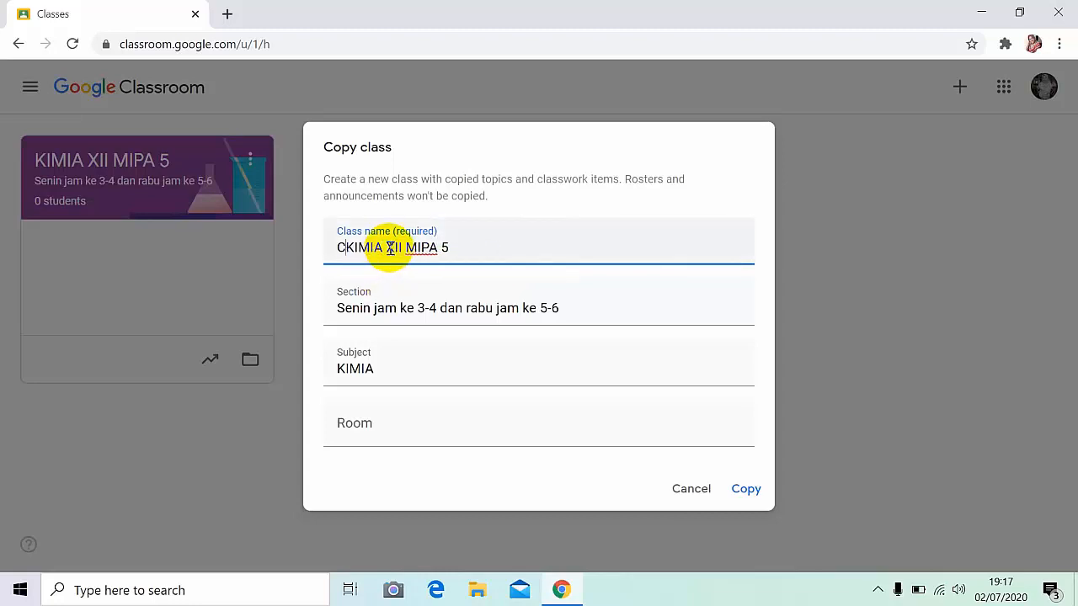
left_click(464, 249)
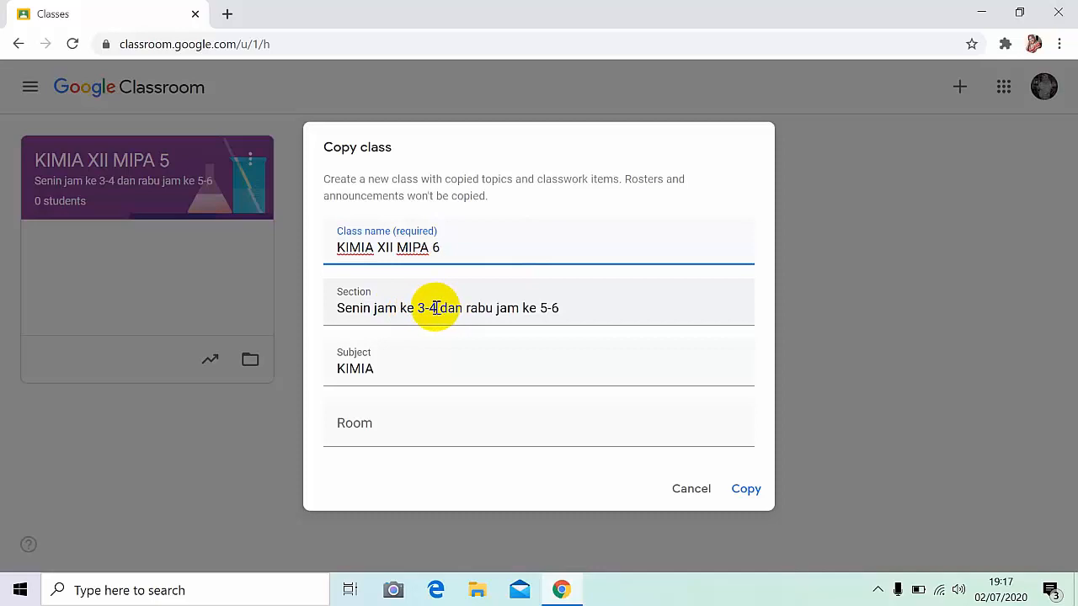
left_click(362, 421)
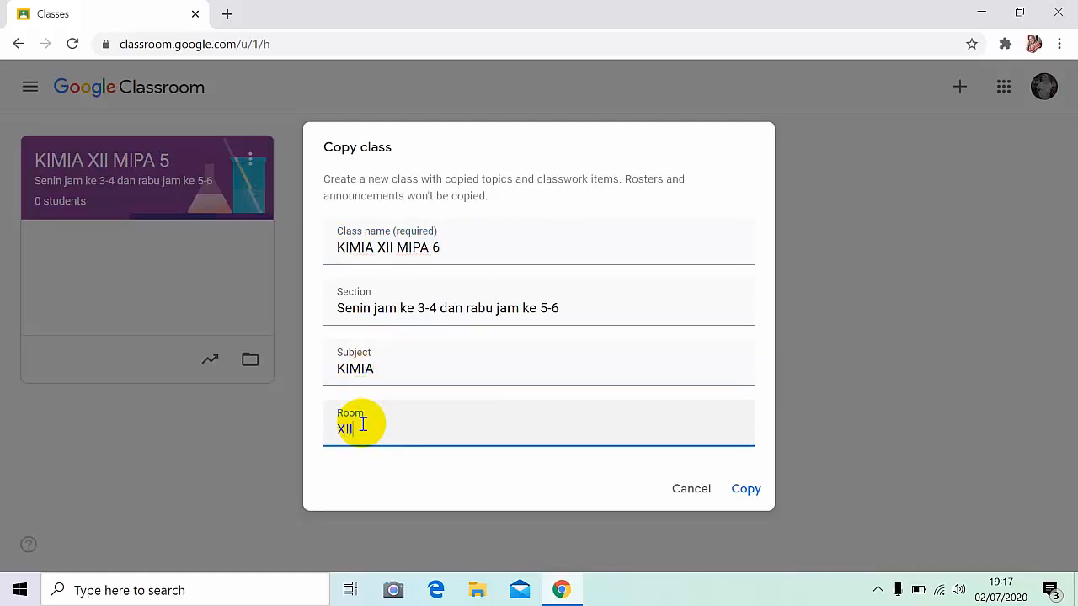
type("XII MIPA 6")
left_click(747, 492)
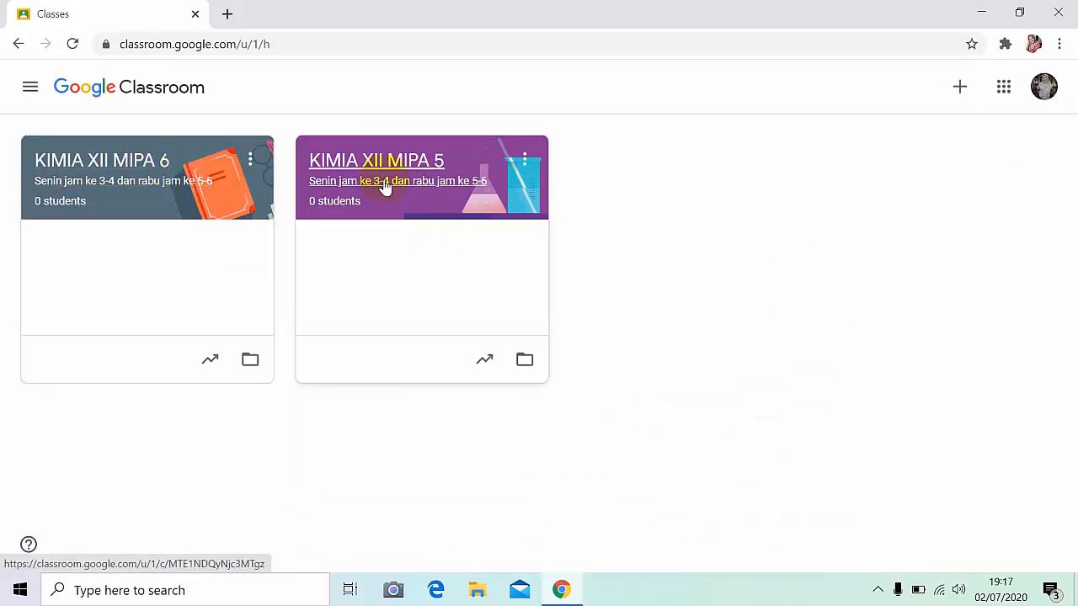
Step: Open the KIMIA XII MIPA 6 class and apply the purple laboratory glassware theme from the Math & Science gallery
left_click(152, 171)
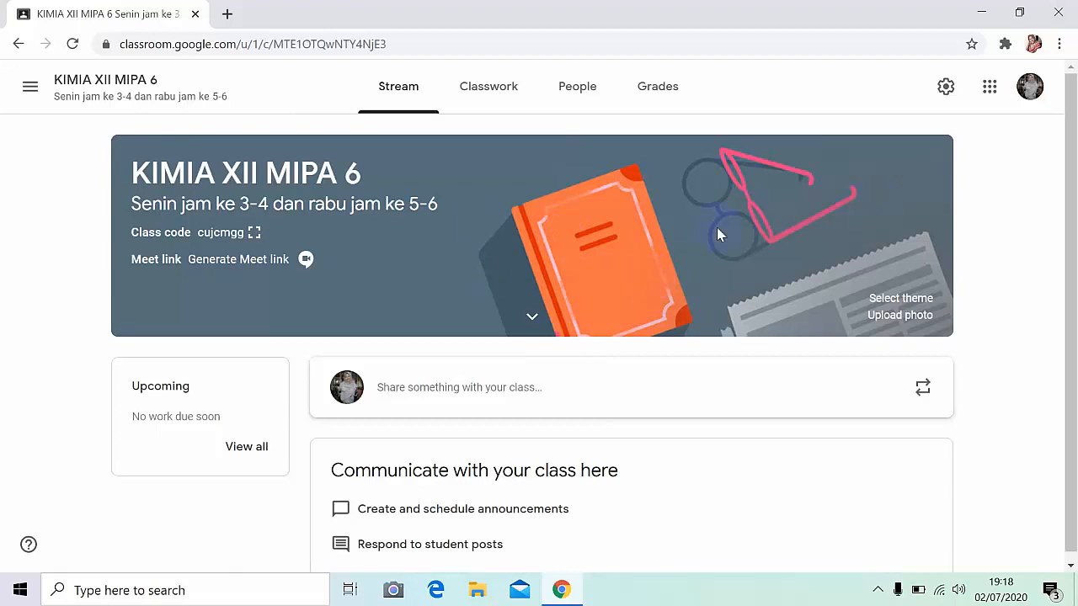
left_click(913, 299)
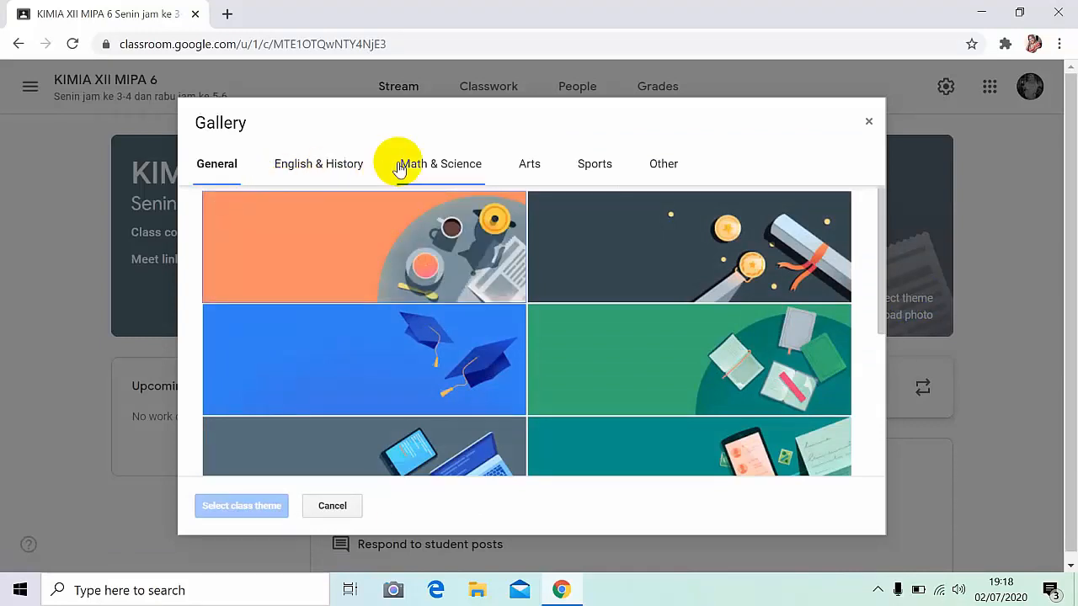
left_click(462, 179)
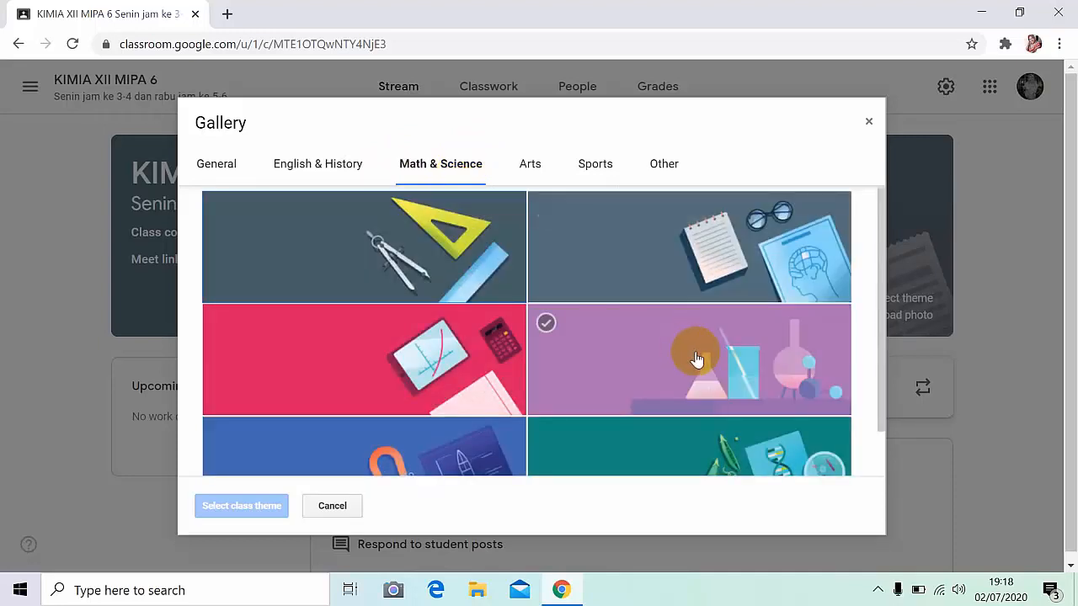
left_click(697, 360)
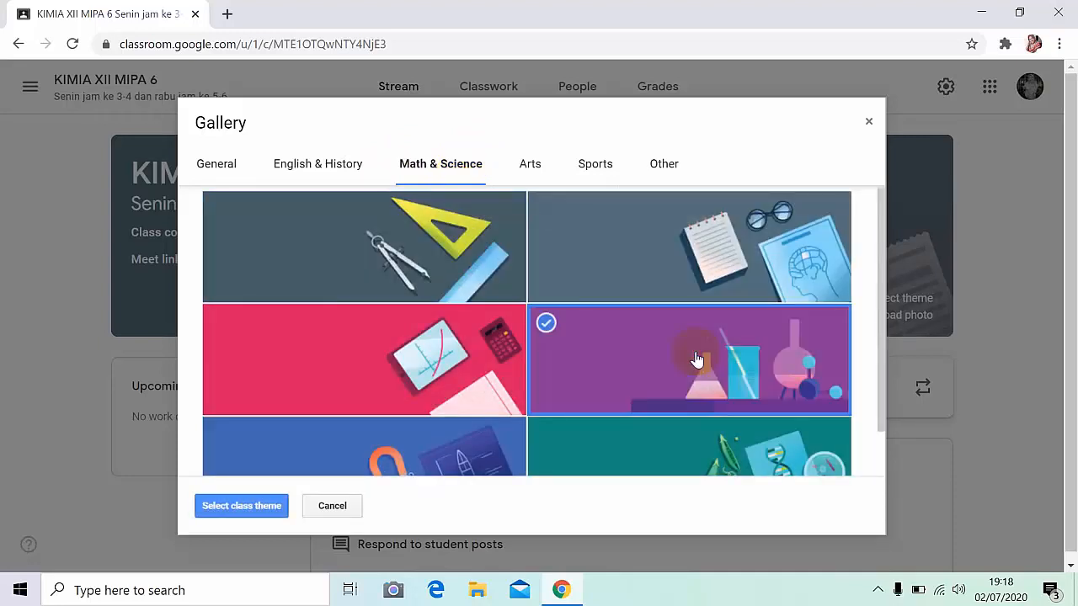
left_click(232, 509)
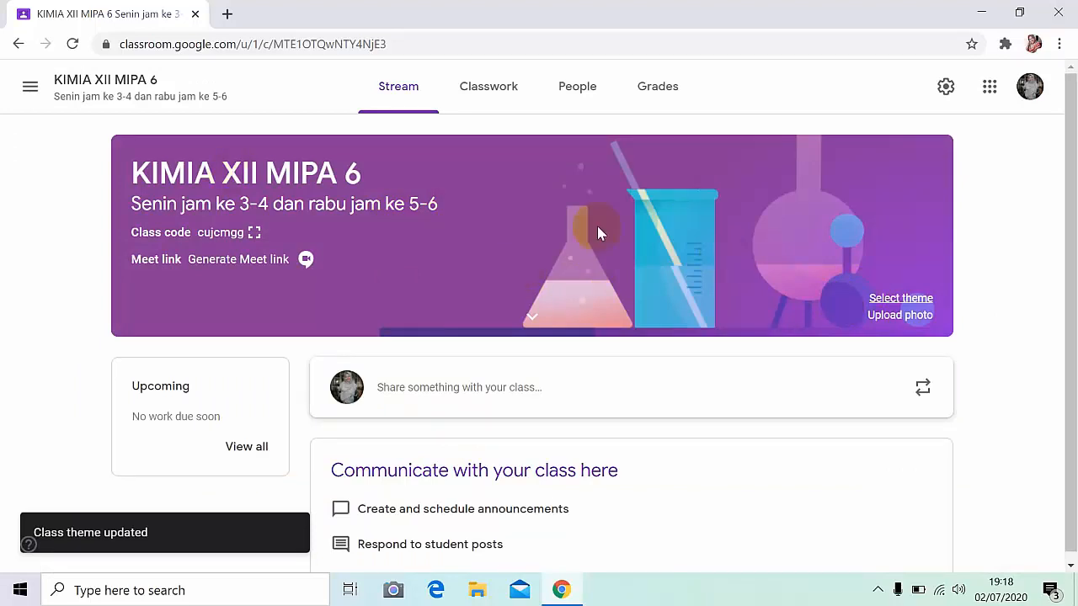
Step: Return from the KIMIA XII MIPA 6 class to the overview of all classes
left_click(29, 87)
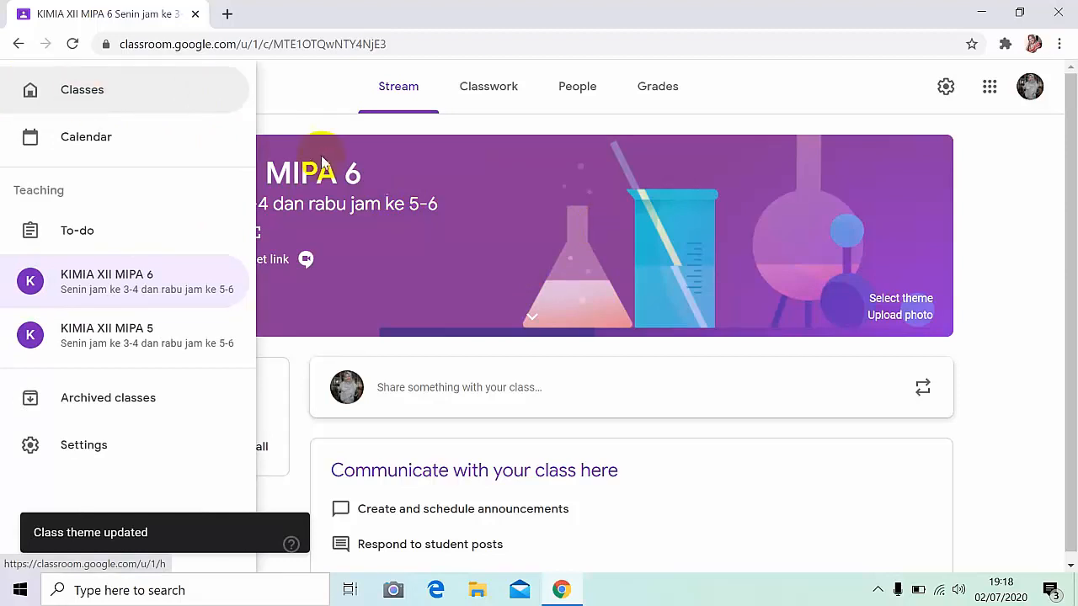
left_click(723, 103)
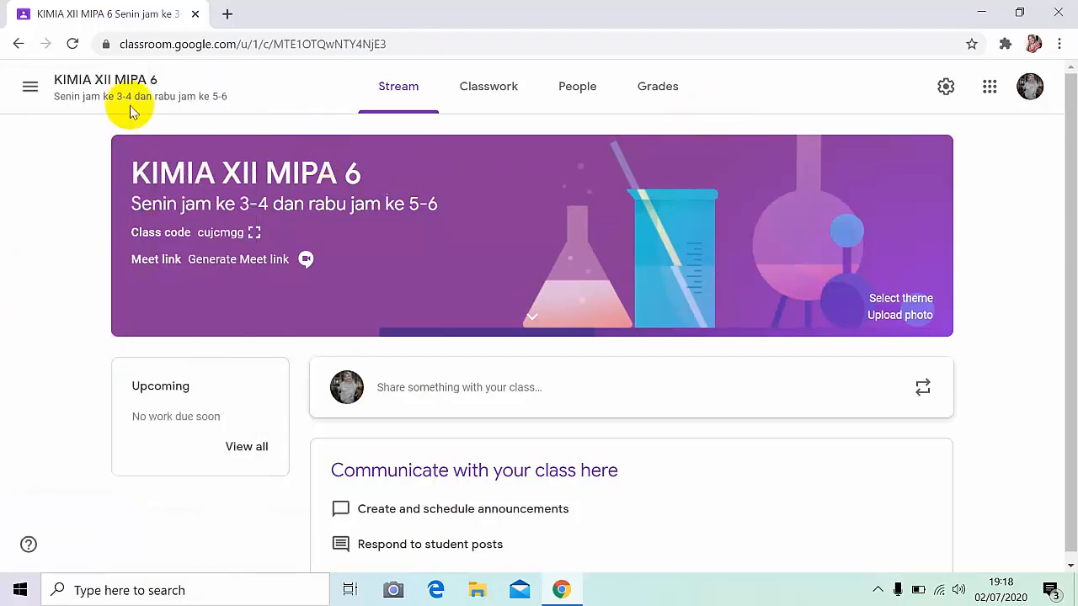
left_click(30, 89)
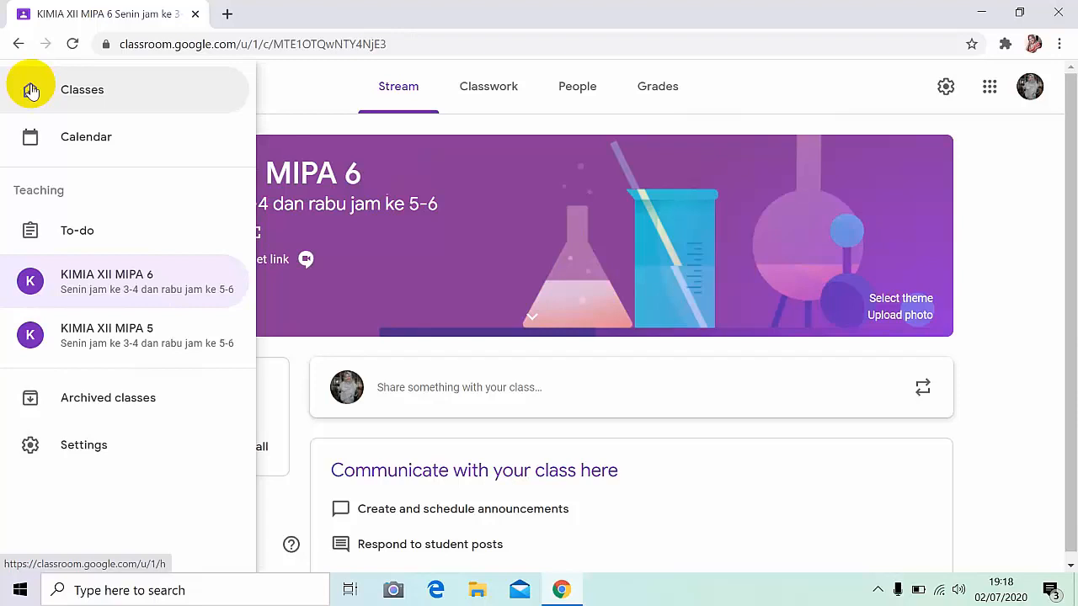
left_click(96, 99)
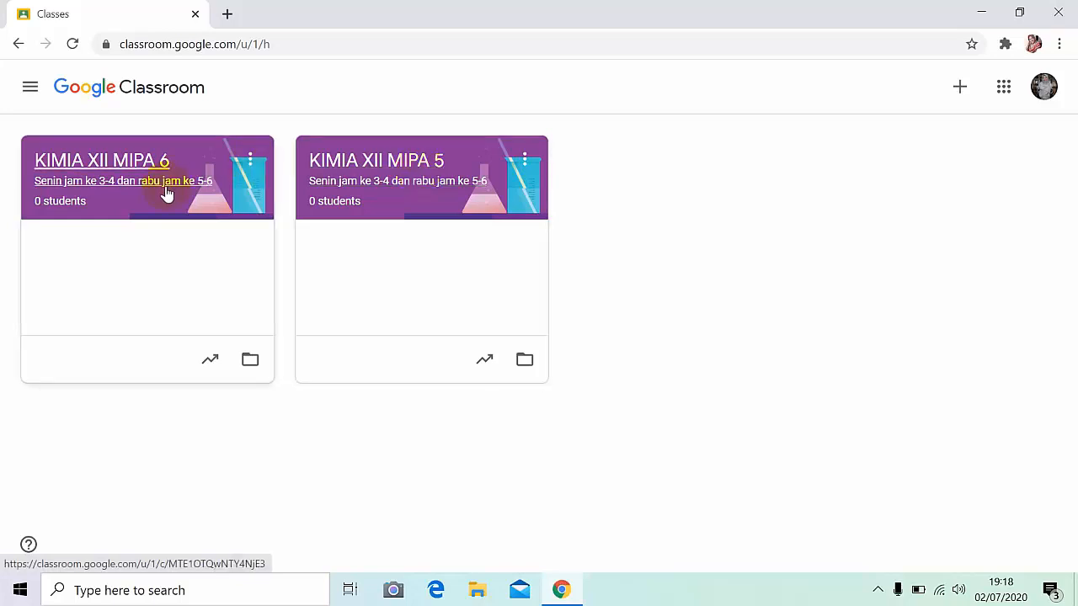
Step: Copy the KIMIA XII MIPA 6 class as "KIMIA XII MIPA 7" with the room set to "XII MIPA 7"
left_click(250, 160)
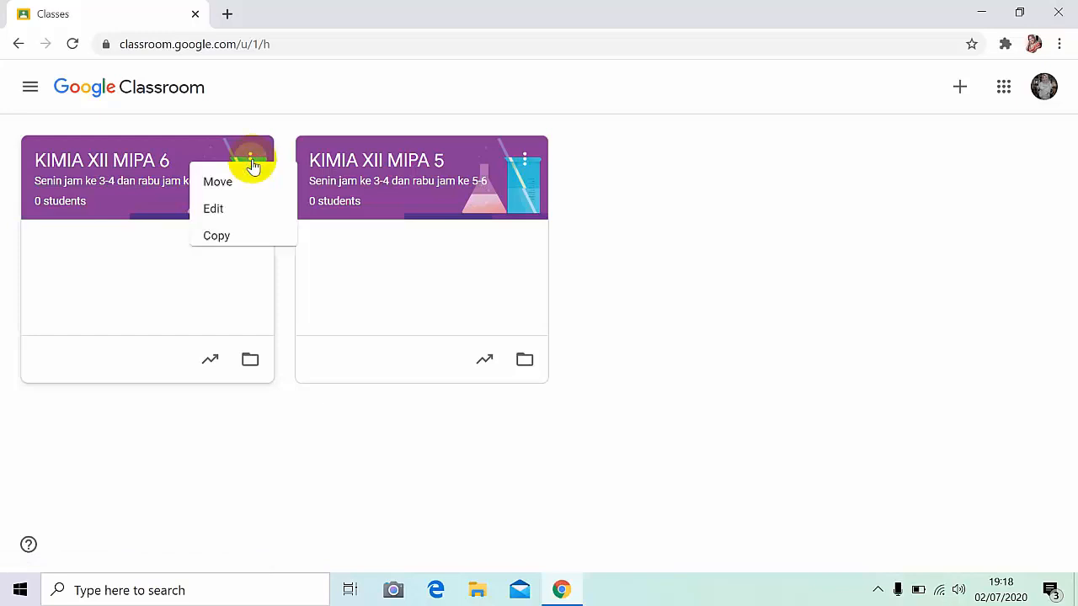
left_click(204, 249)
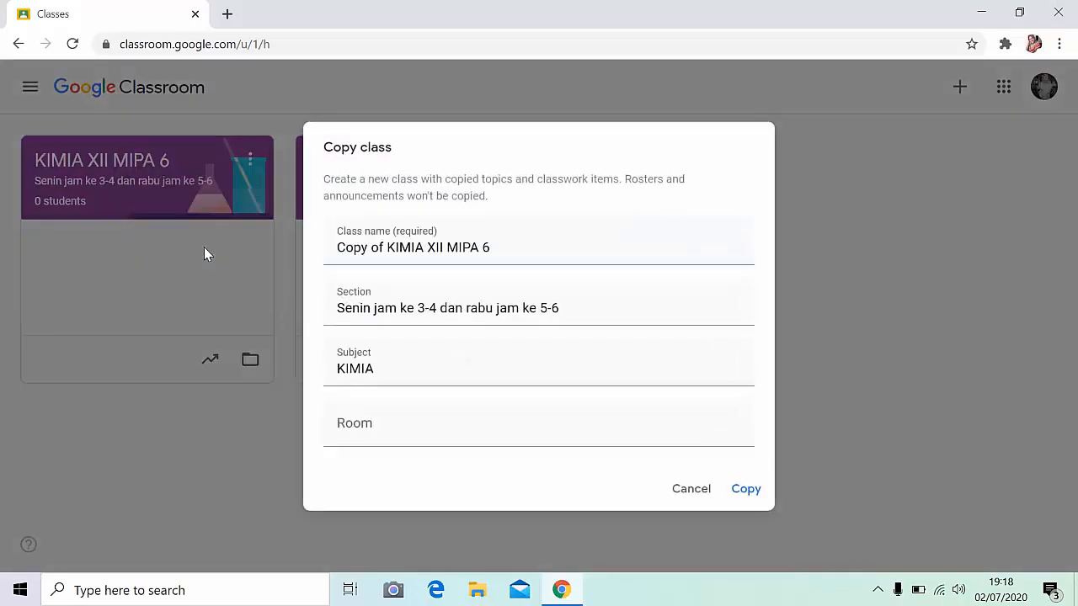
left_click(389, 247)
key("BackSpace")
key("BackSpace")
key("BackSpace")
key("BackSpace")
key("BackSpace")
key("BackSpace")
key("BackSpace")
key("BackSpace")
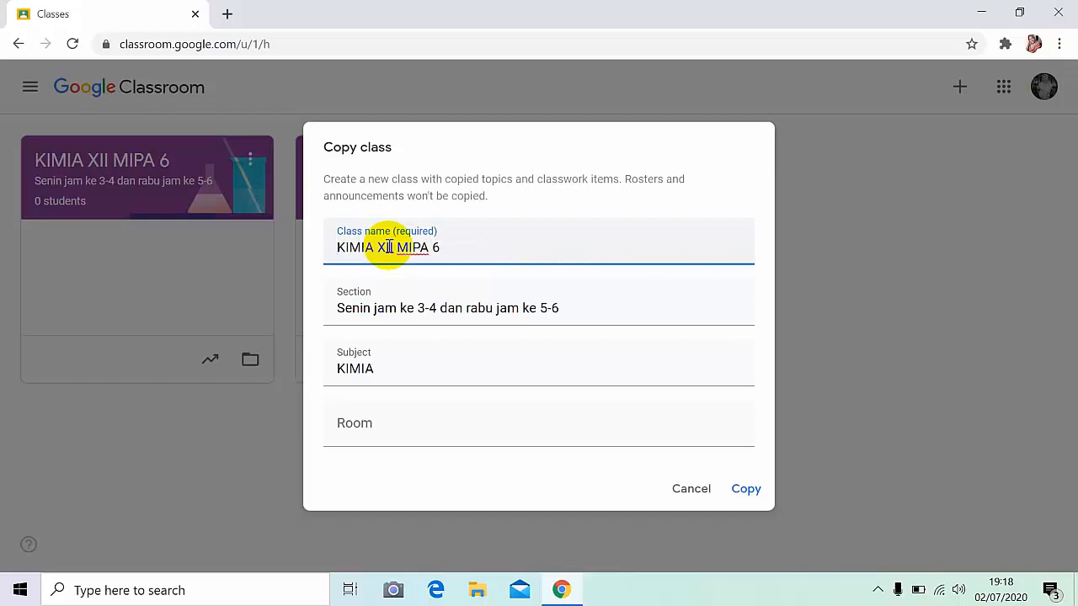
left_click(447, 247)
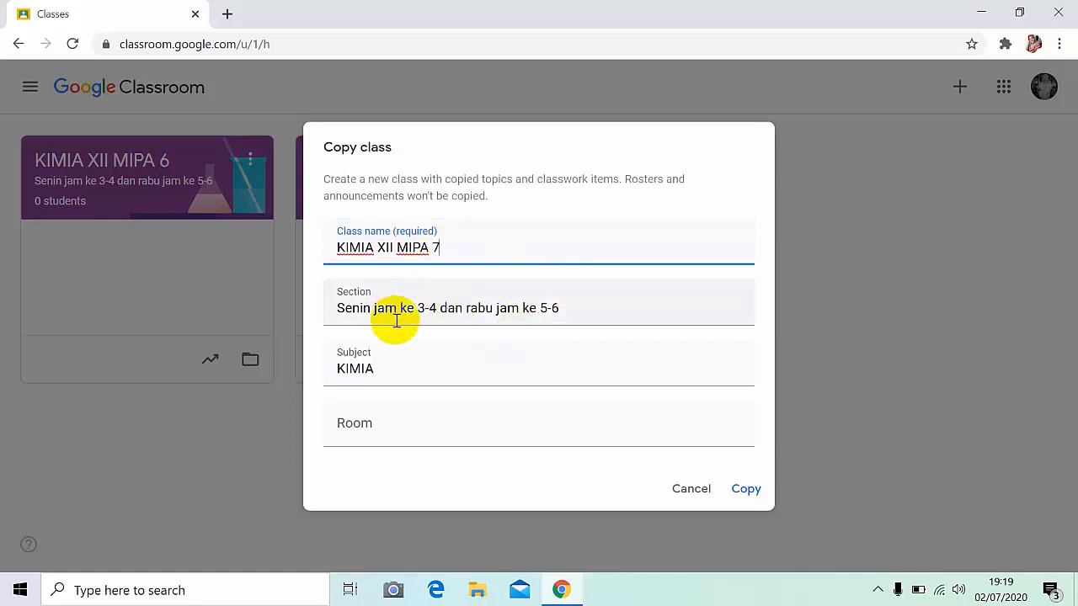
left_click(373, 428)
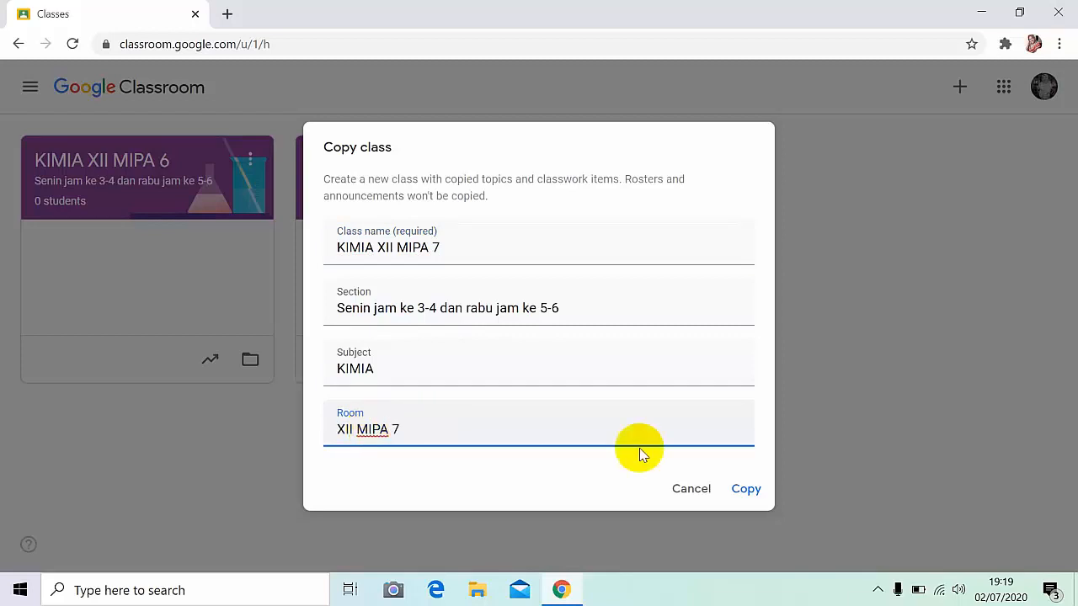
left_click(752, 490)
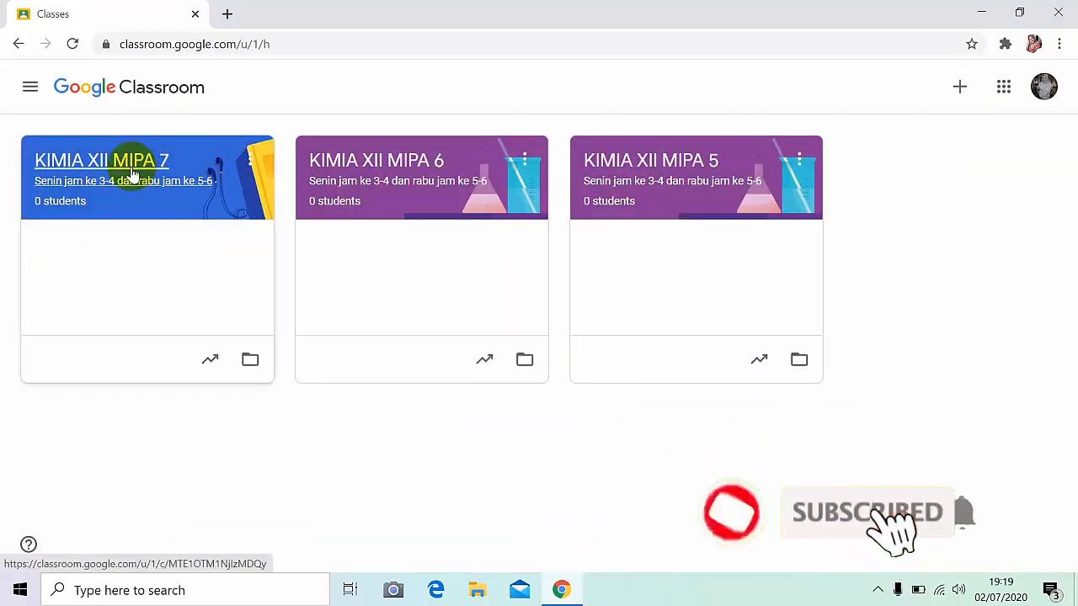
Step: Give the KIMIA XII MIPA 7 class the purple laboratory glassware theme from Math & Science and return to the class overview
left_click(132, 175)
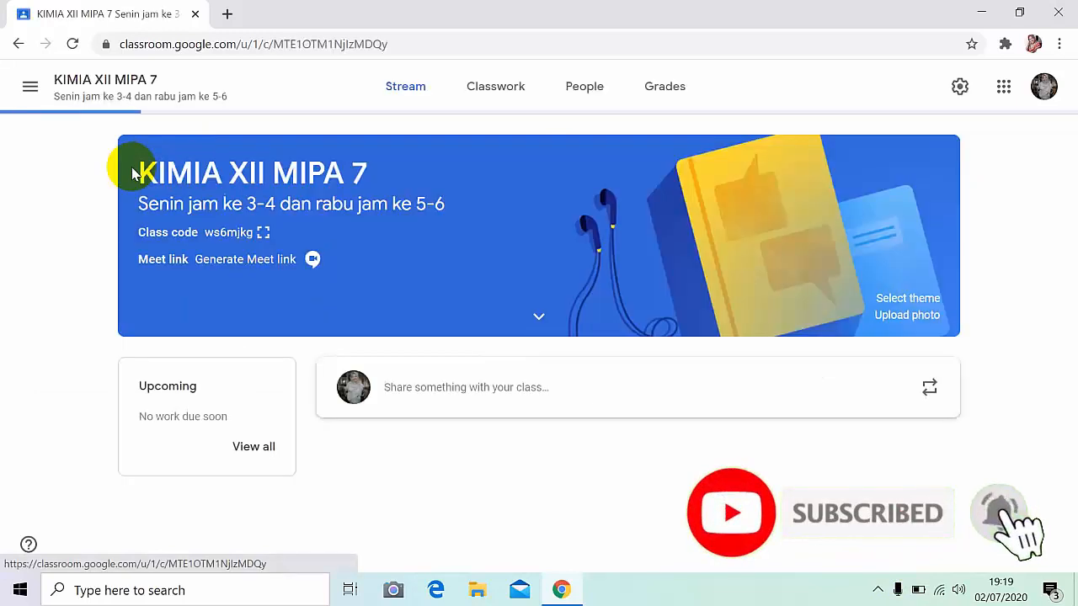
left_click(894, 300)
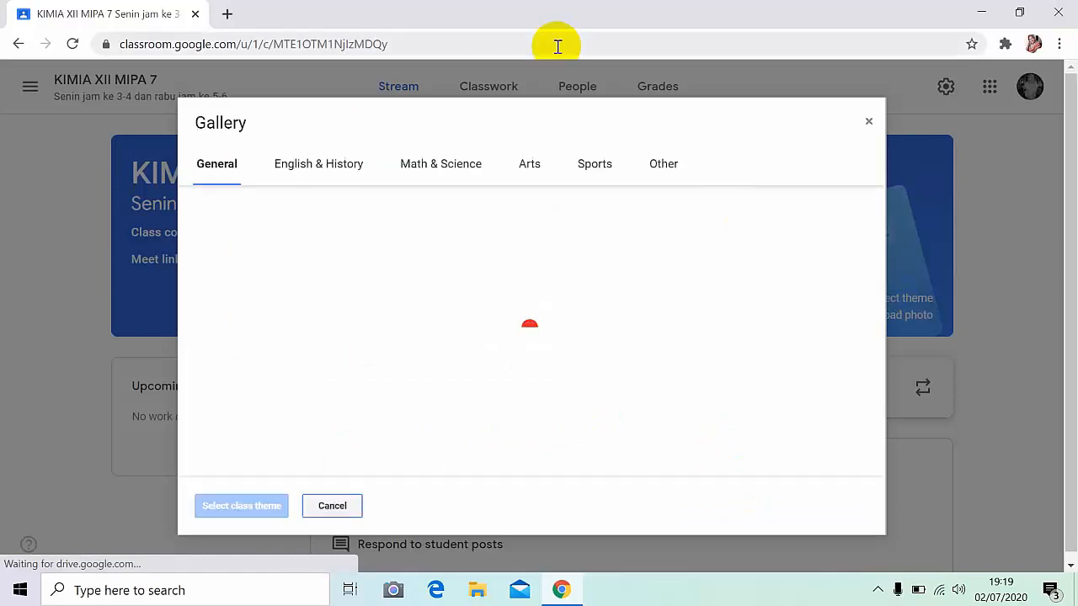
left_click(434, 162)
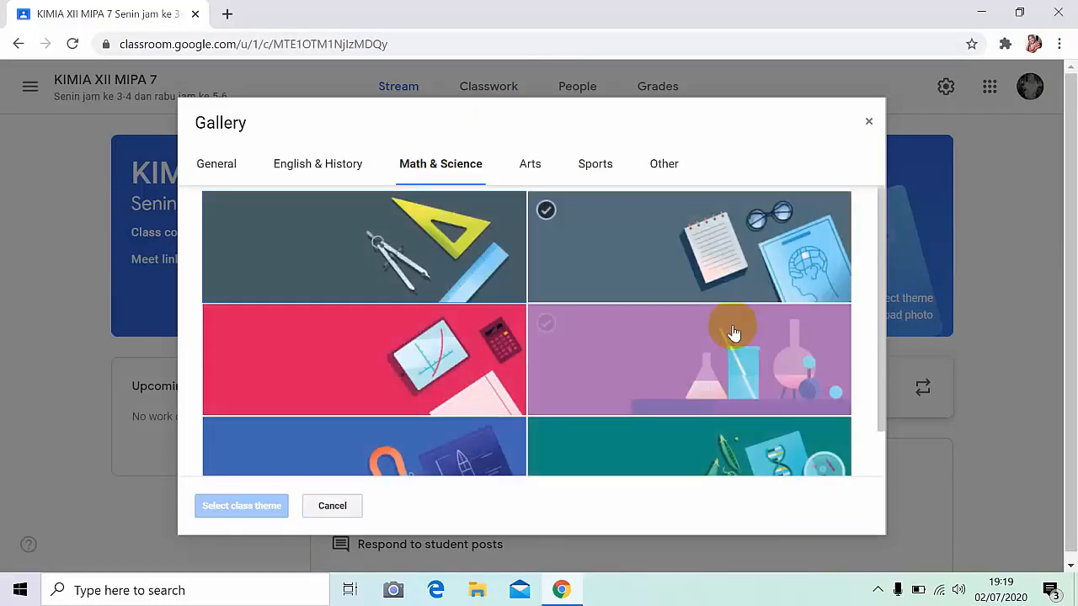
left_click(734, 332)
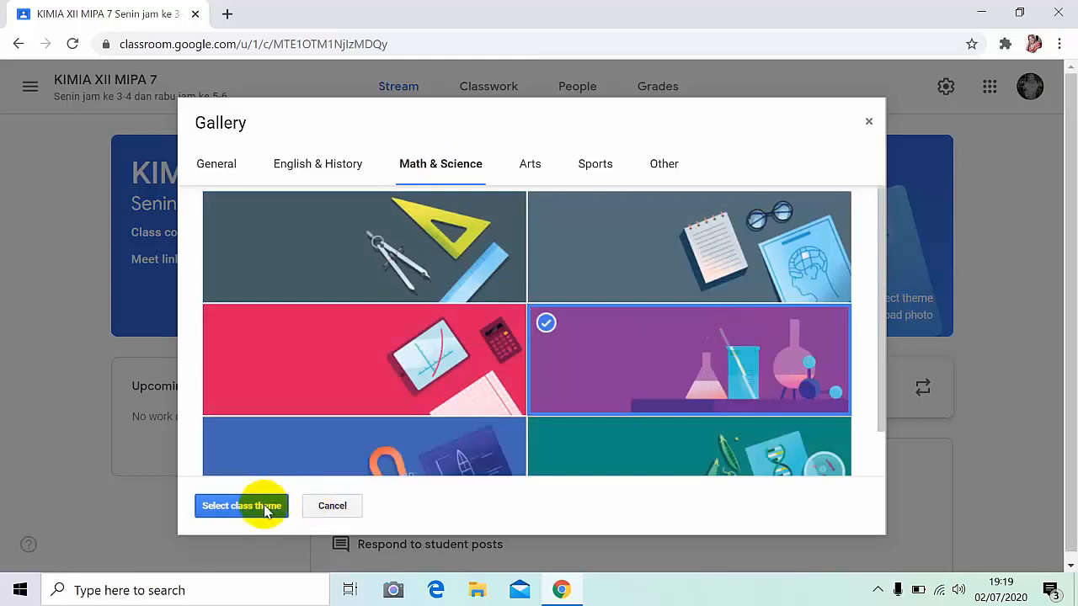
left_click(265, 508)
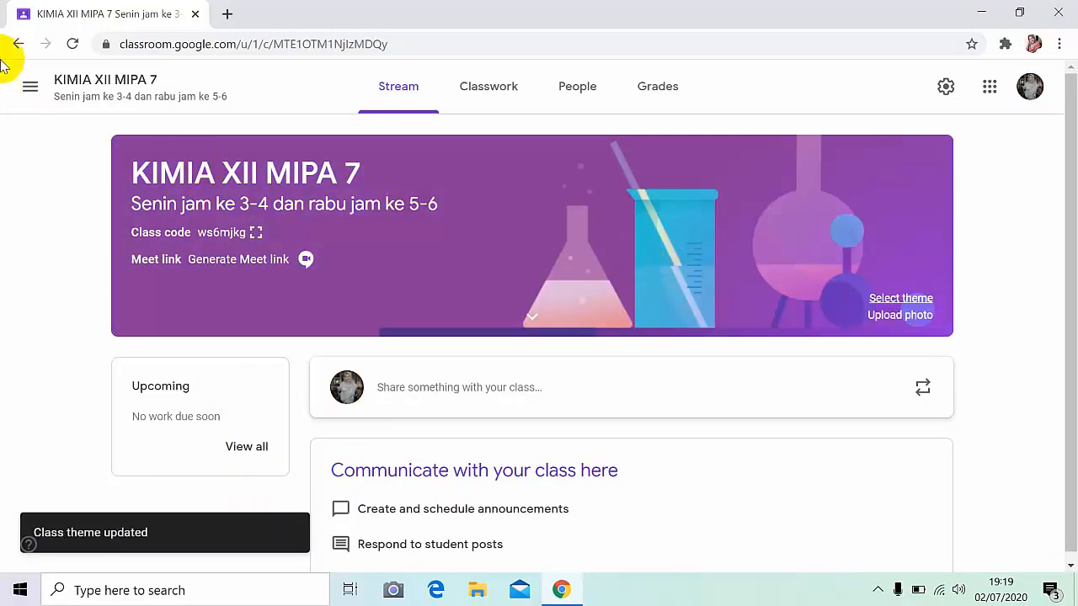
left_click(31, 84)
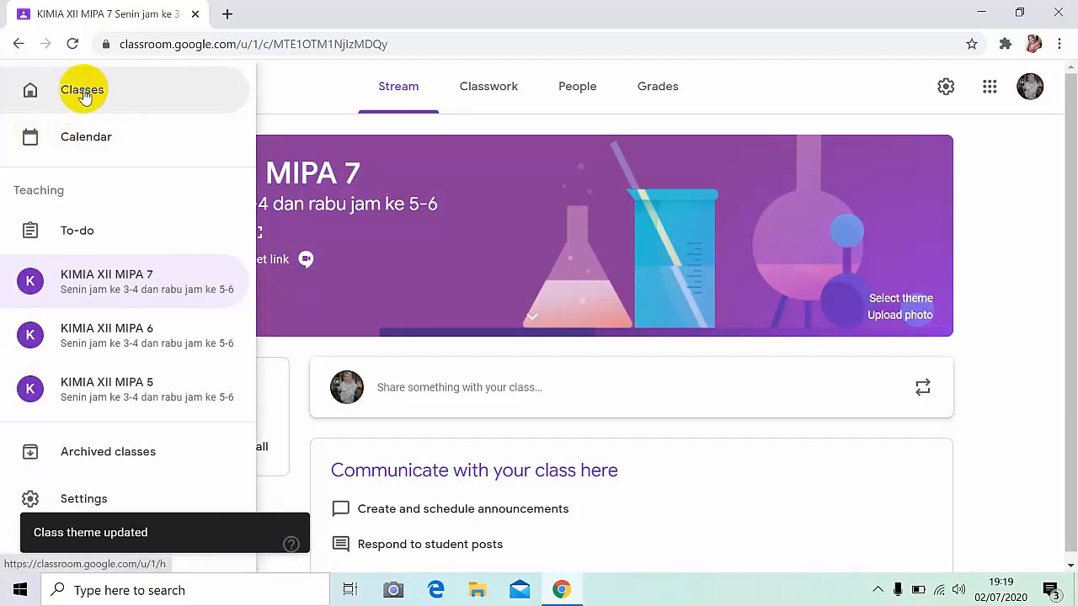
left_click(76, 96)
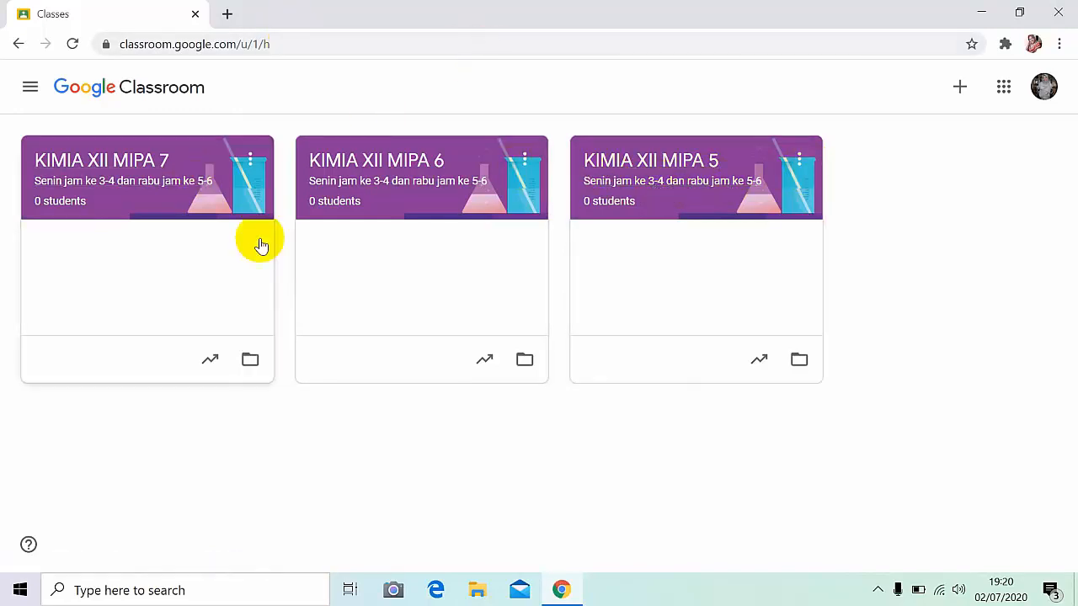
Step: Switch to the other Google account in a new browser tab and open Google Classroom there
left_click(226, 15)
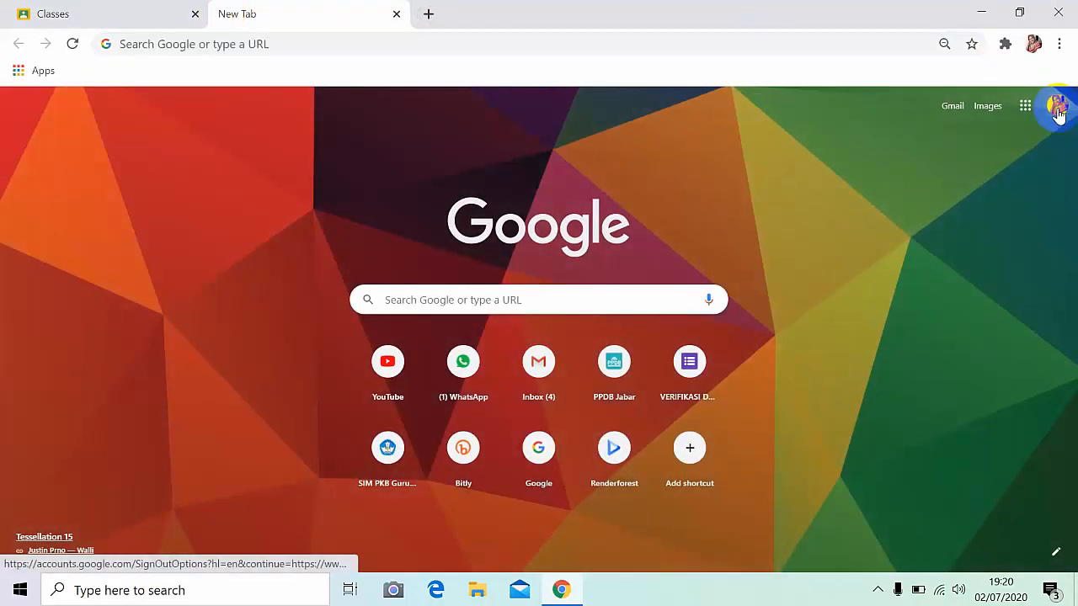
left_click(1058, 115)
left_click(925, 352)
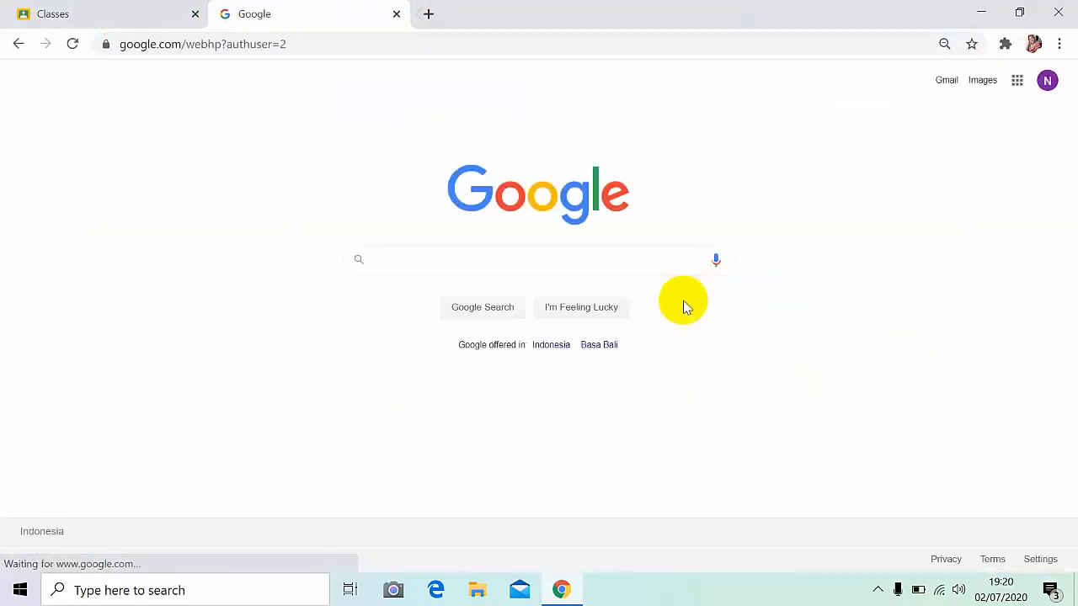
left_click(1017, 80)
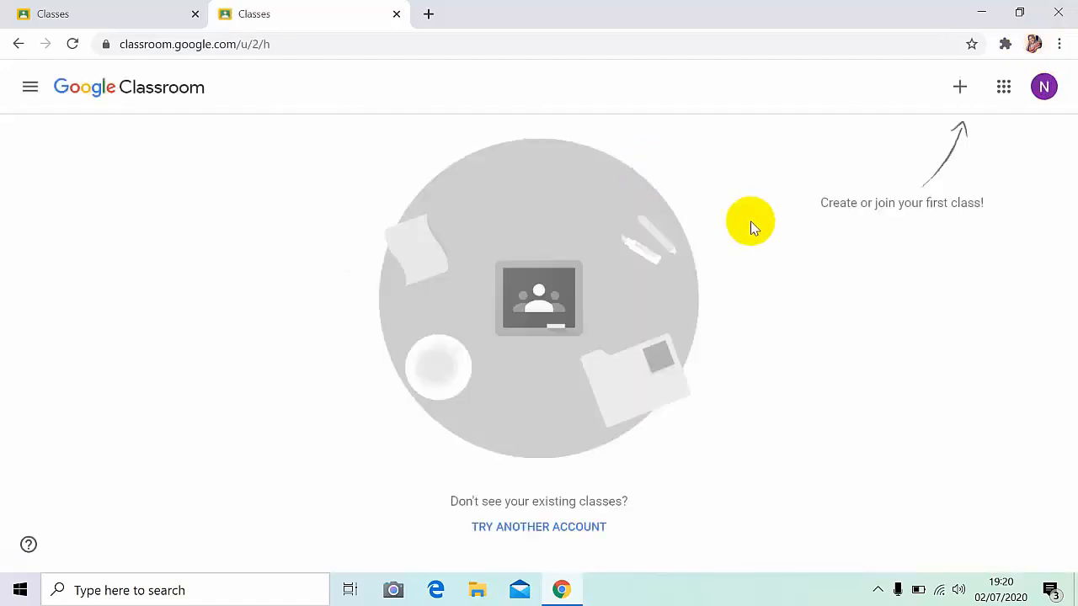
Step: Open the KIMIA XII MIPA 5 class in the teacher account, display its class code enlarged and copy the code
left_click(108, 7)
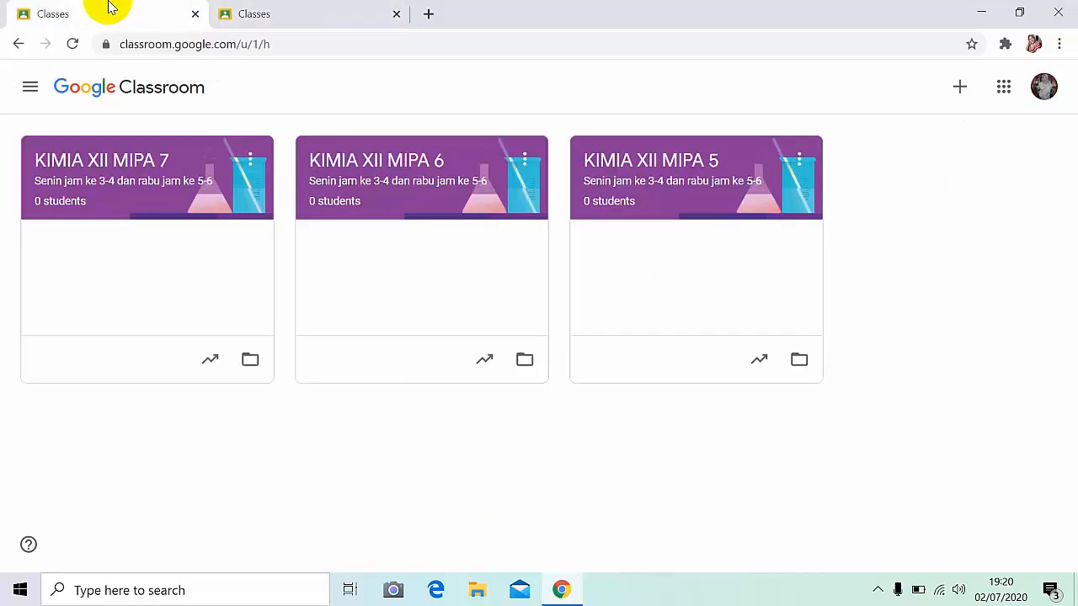
left_click(303, 10)
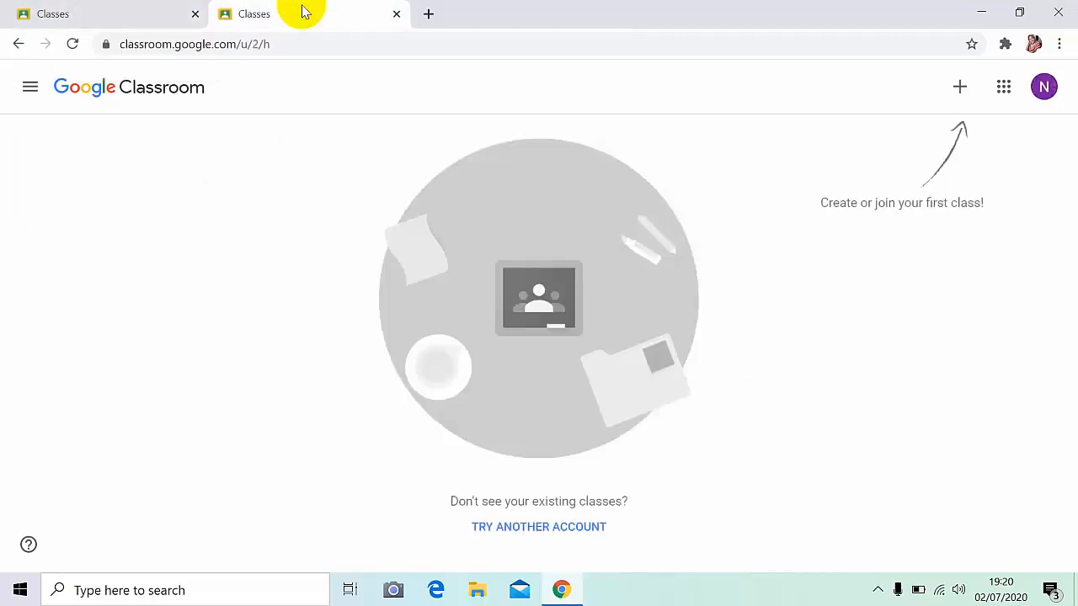
left_click(160, 12)
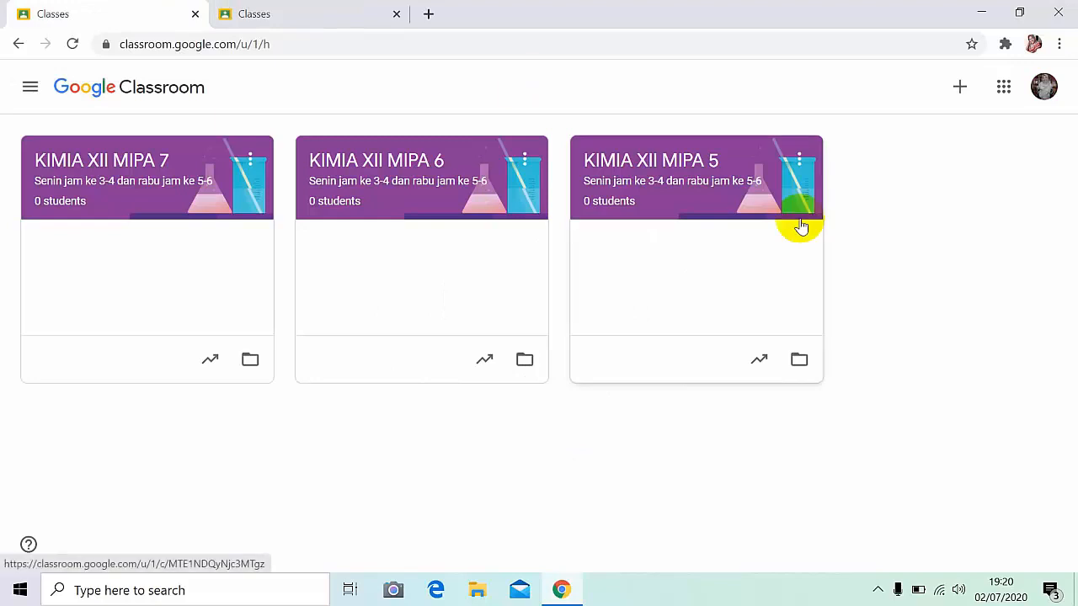
left_click(638, 178)
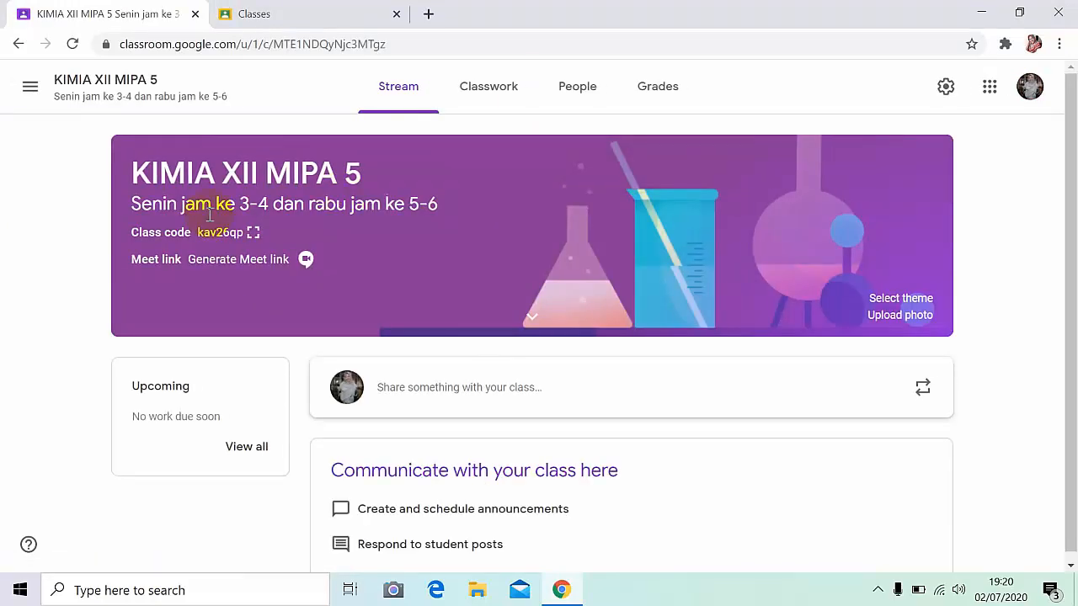
left_click(253, 236)
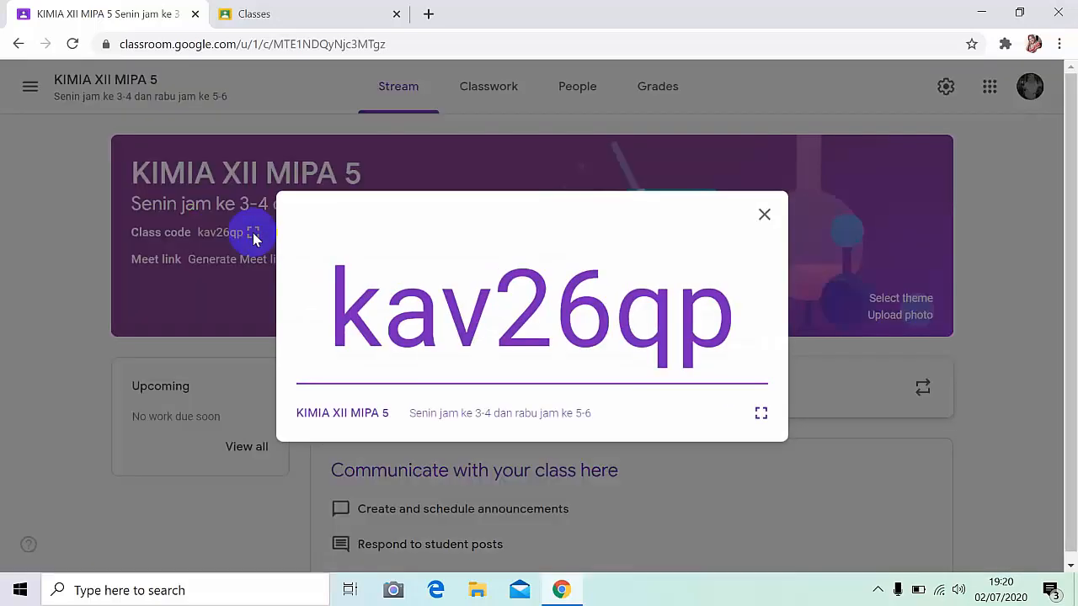
left_click_drag(335, 301, 752, 335)
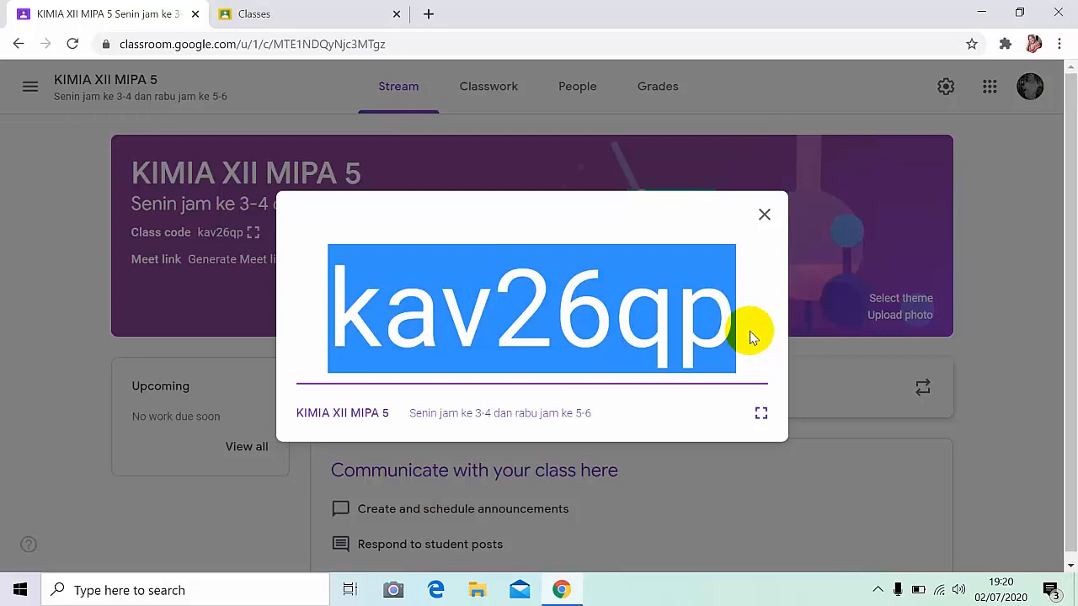
Step: Join the KIMIA XII MIPA 5 class from the other account using the copied class code and dismiss the introductory tips
key("ctrl+Tab")
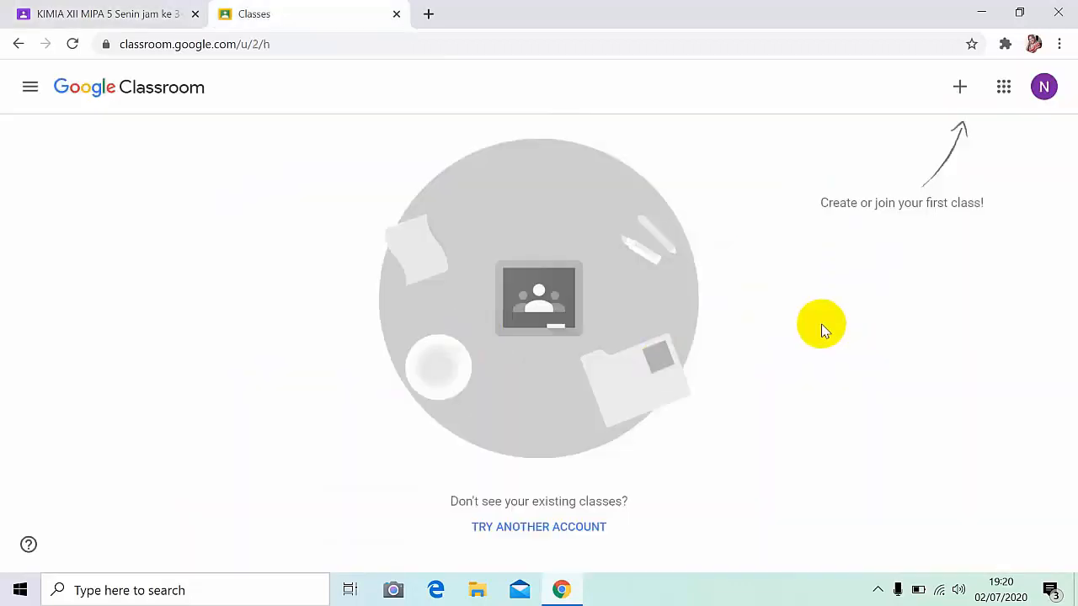
left_click(963, 91)
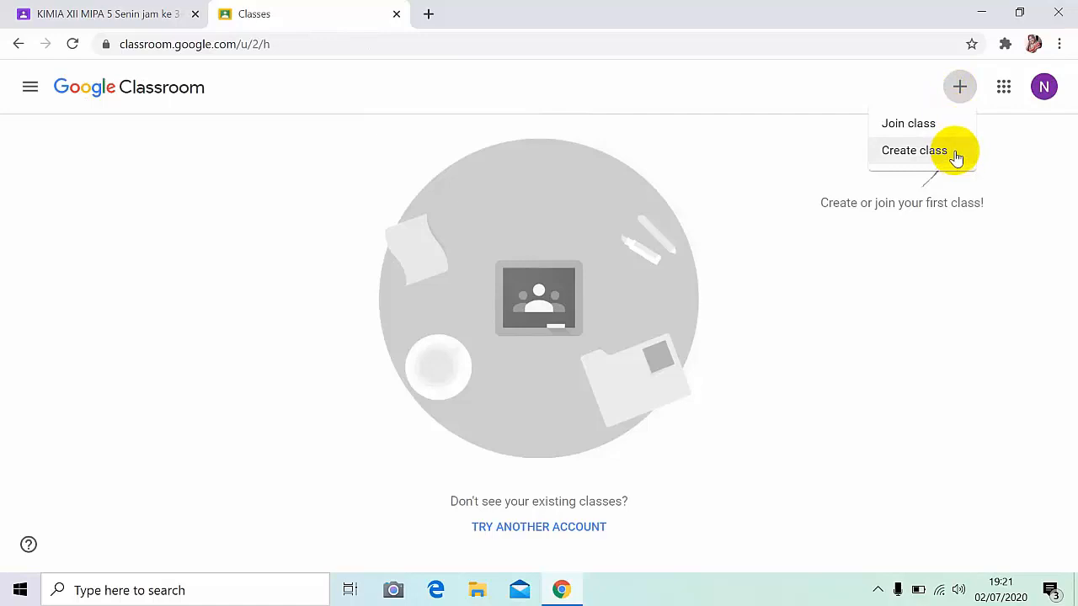
left_click(925, 124)
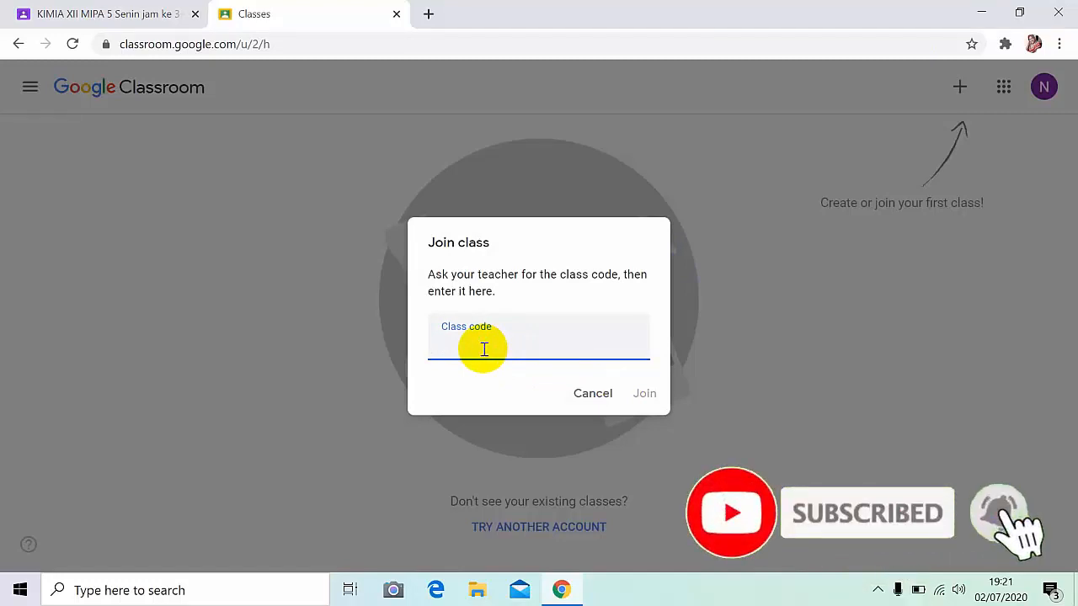
key("ctrl+v")
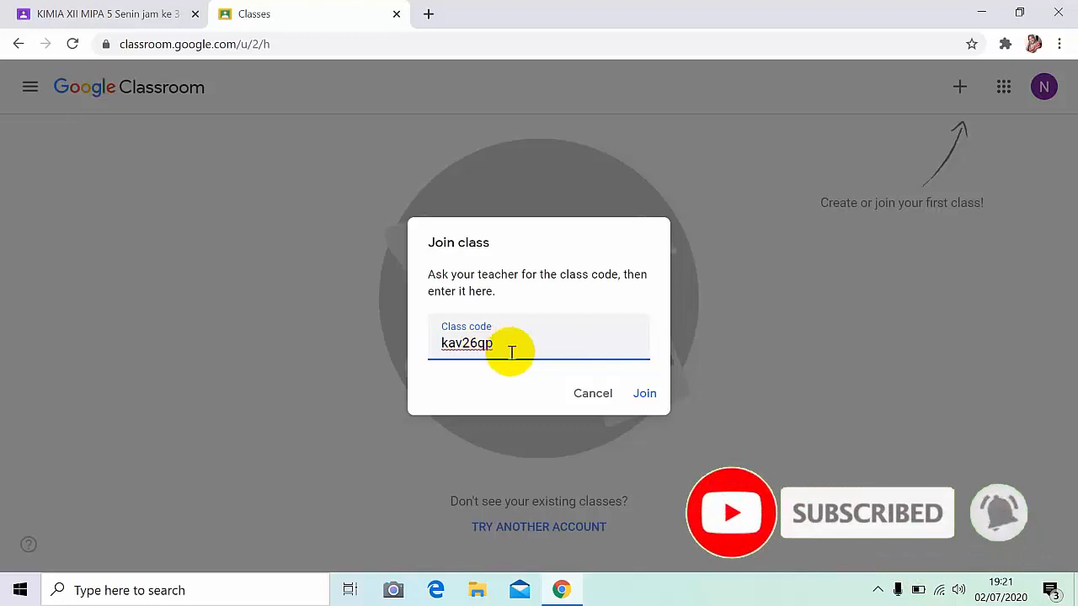
left_click(640, 396)
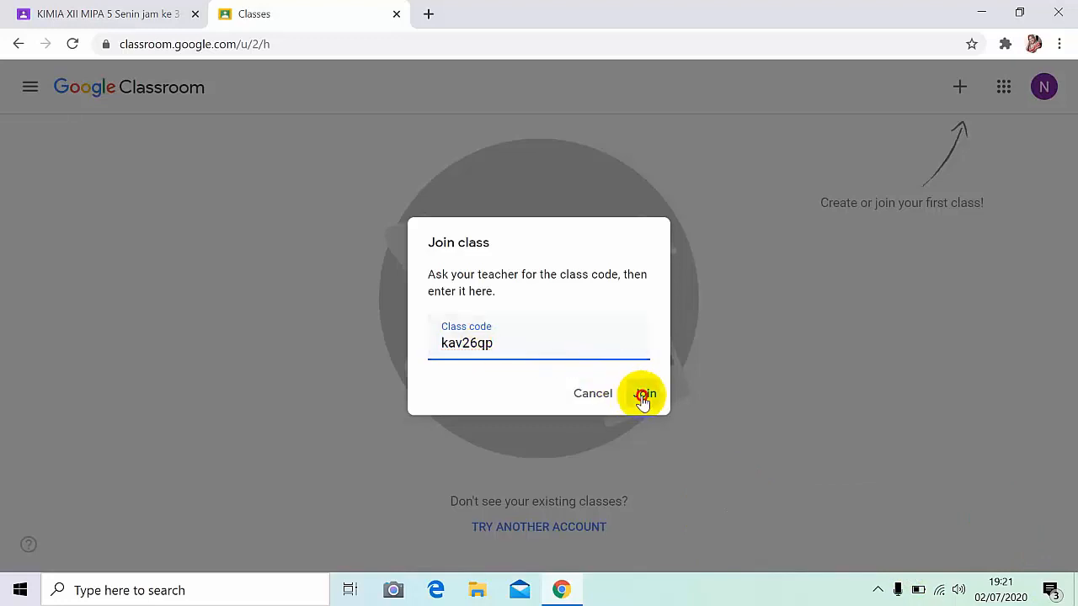
left_click(729, 373)
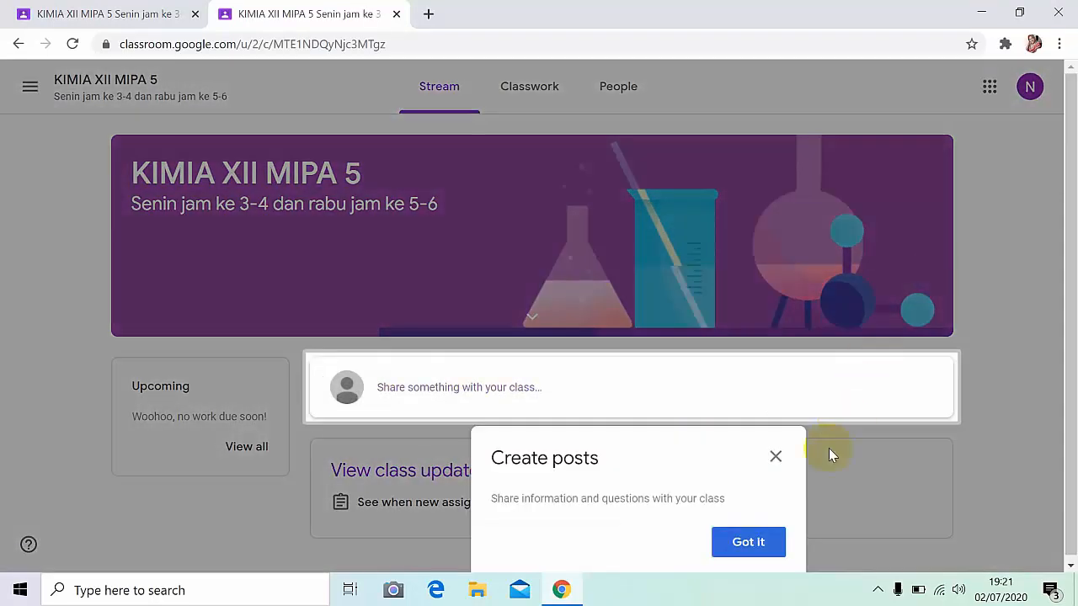
left_click(782, 457)
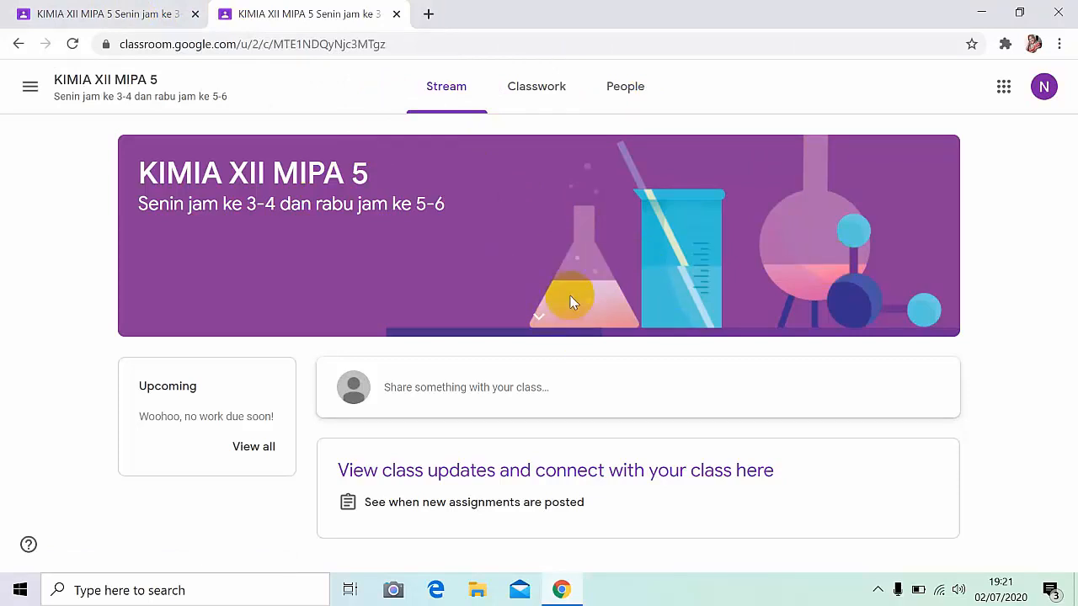
Step: Compare the teacher and student views of KIMIA XII MIPA 5 and open the class's People list as teacher
left_click(32, 10)
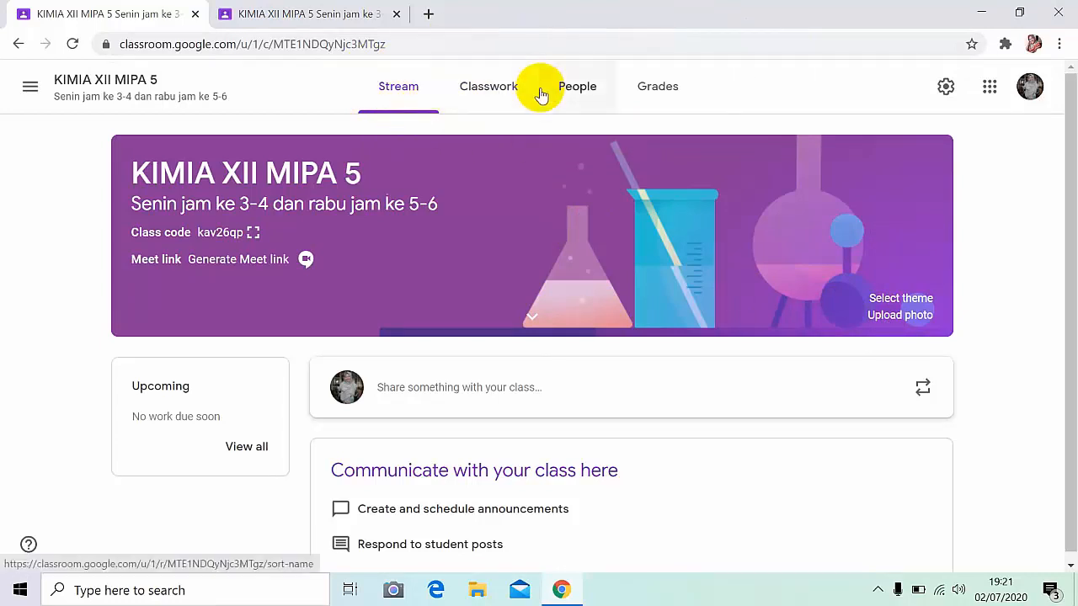
left_click(299, 14)
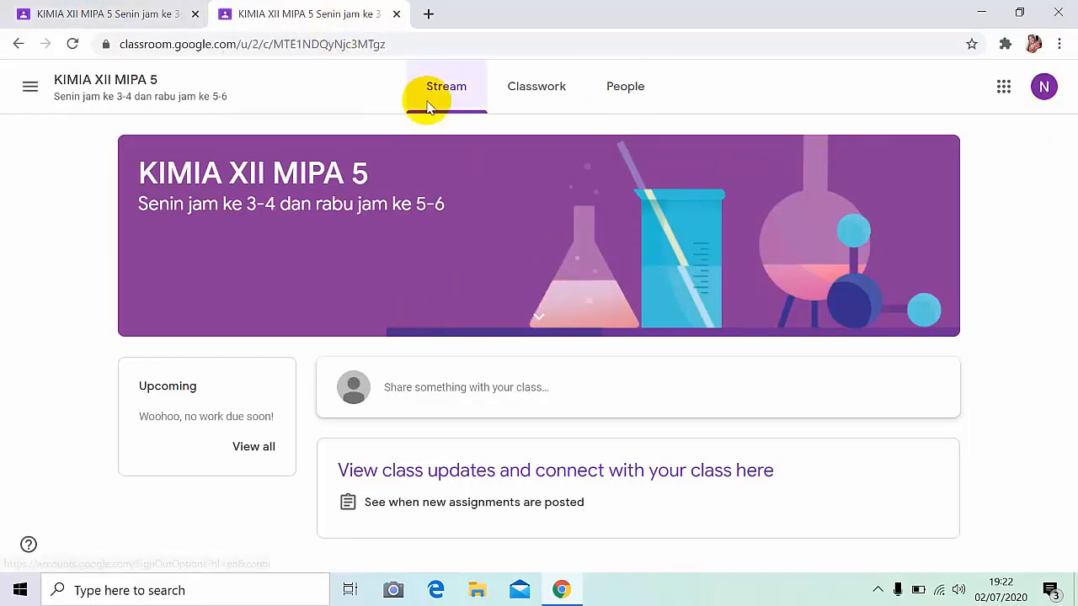
left_click(110, 10)
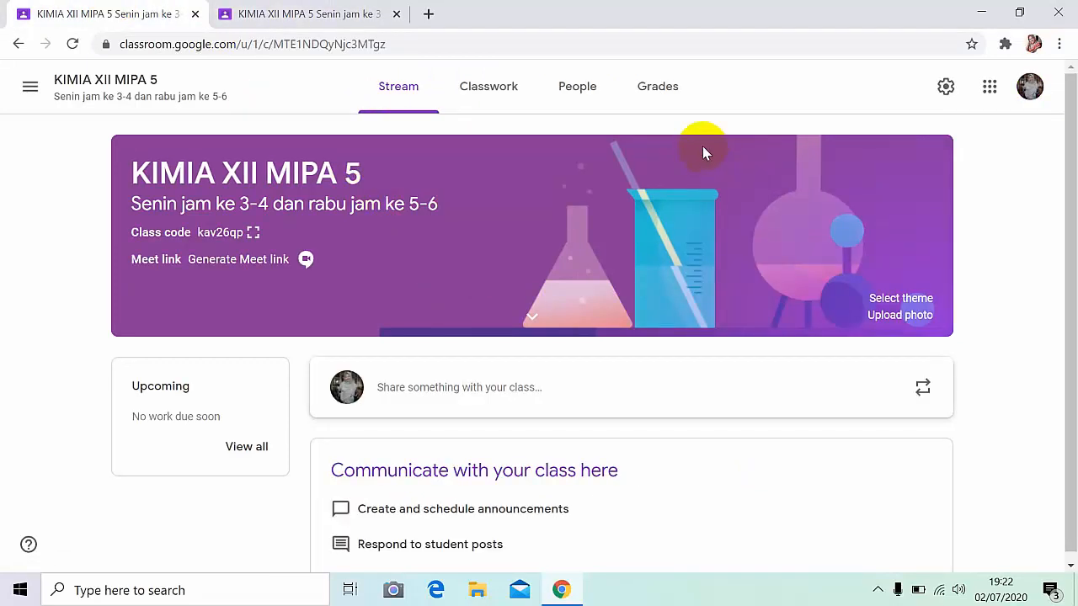
left_click(585, 102)
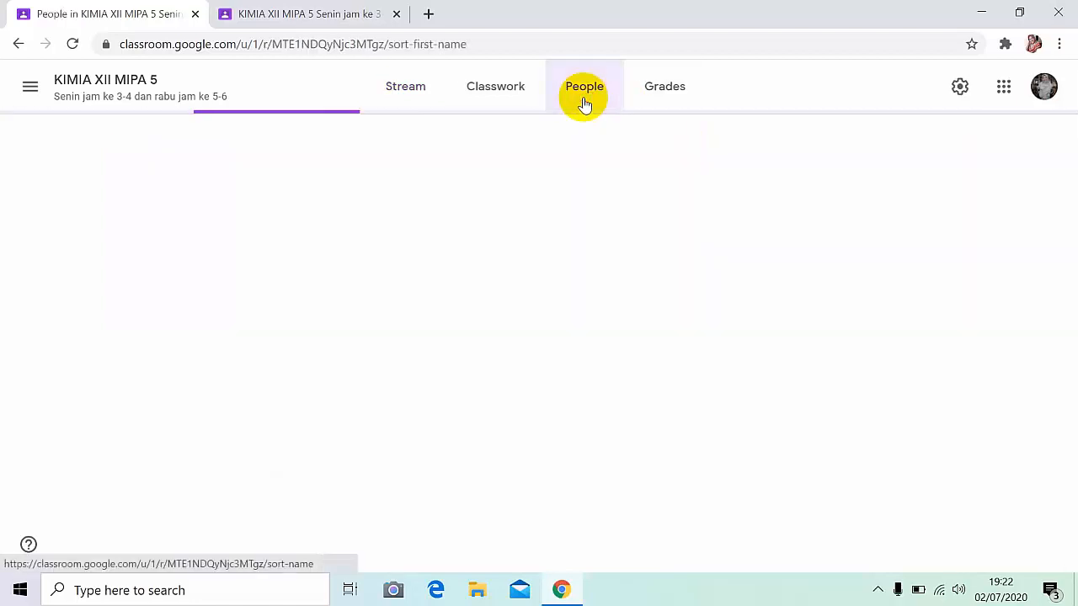